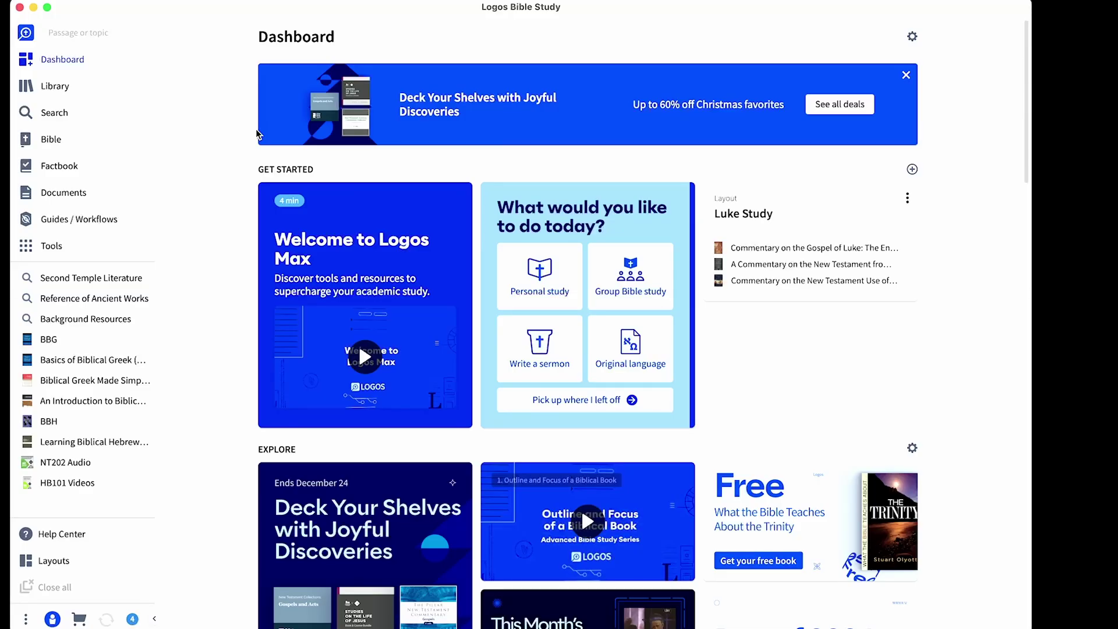
# - Clear the old 'acts o' Library query, close the Library, and open the Books search
pyautogui.click(60, 87)
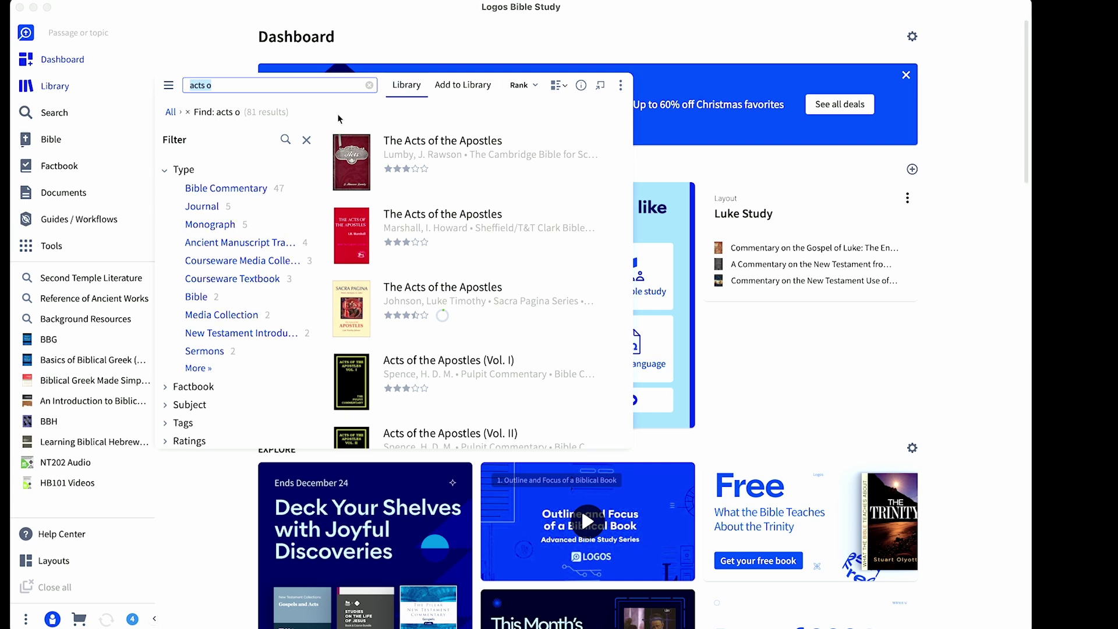
pyautogui.press('BackSpace')
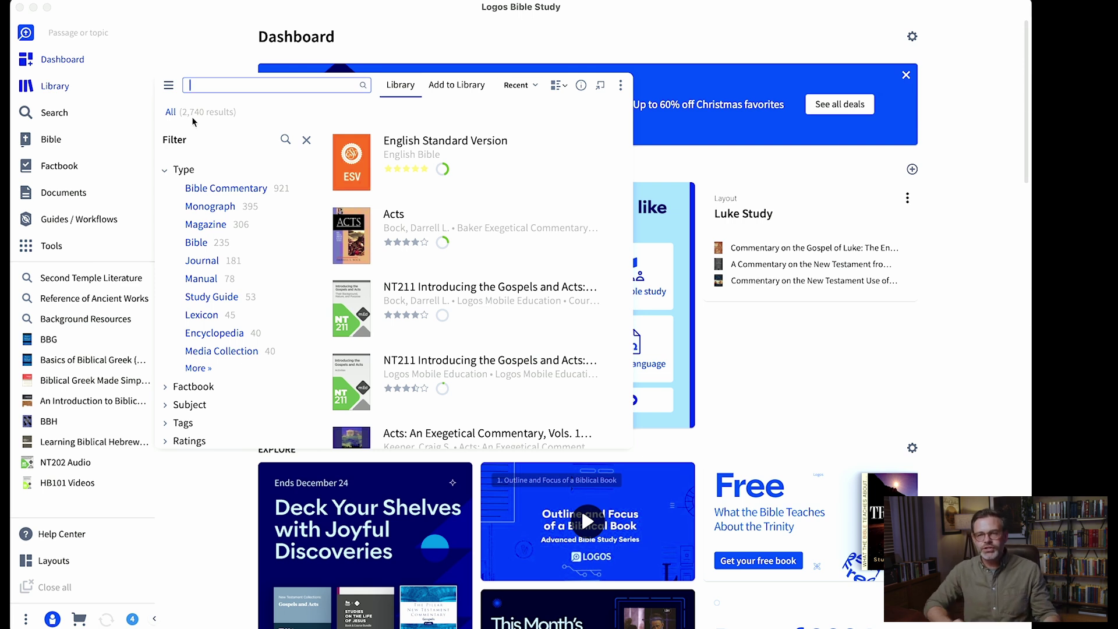
pyautogui.click(104, 120)
pyautogui.click(89, 113)
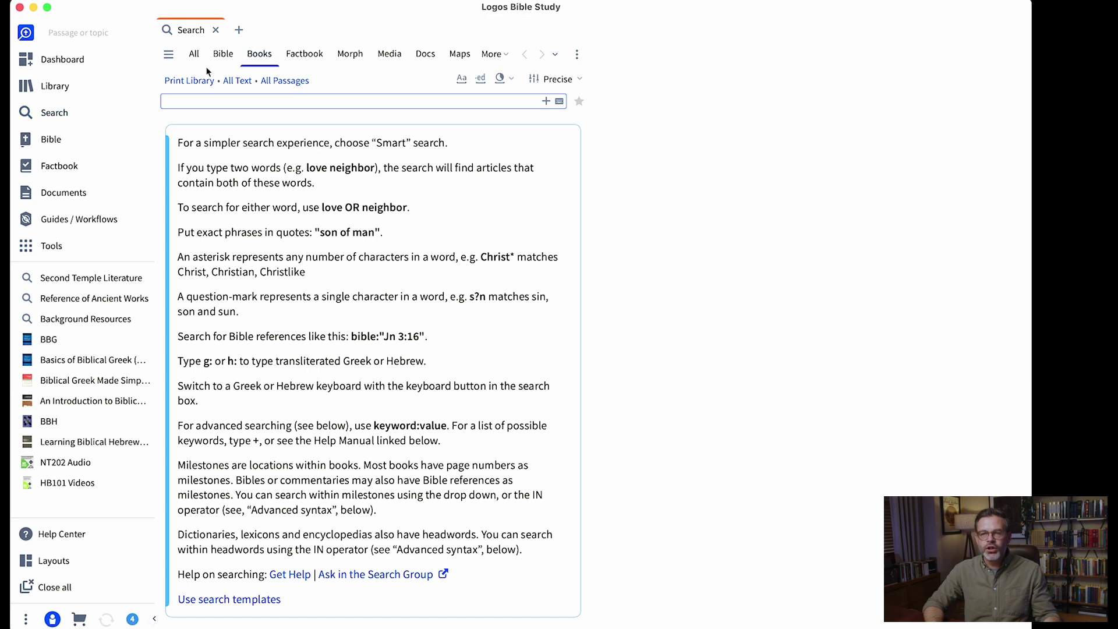
# - Search Your Books for 'Herod Antipas'
pyautogui.click(200, 84)
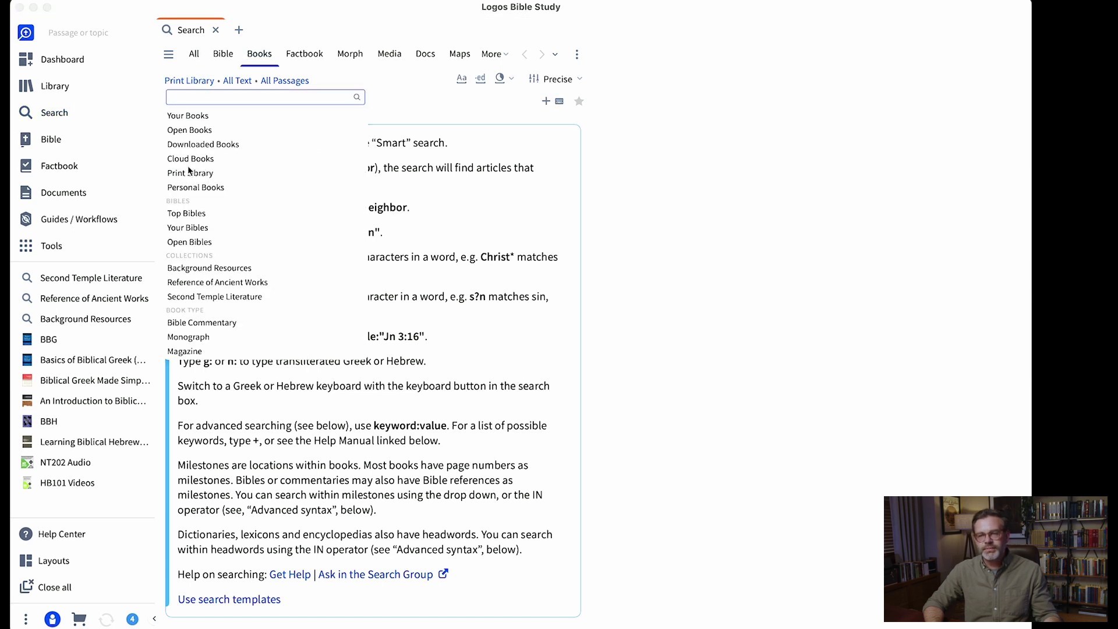
pyautogui.click(187, 118)
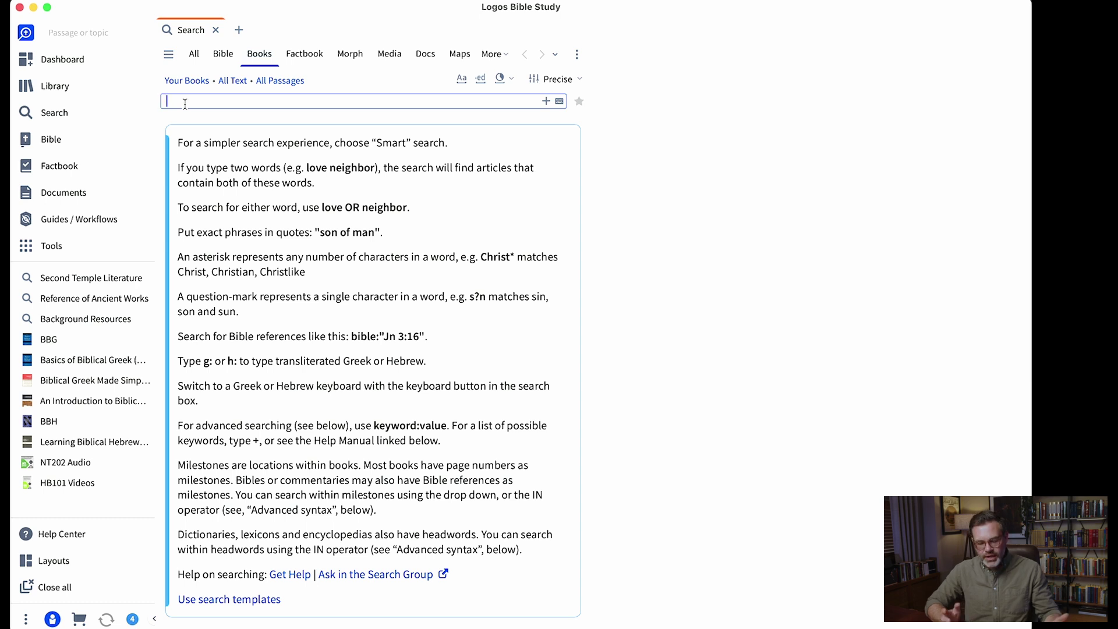
pyautogui.write('Her')
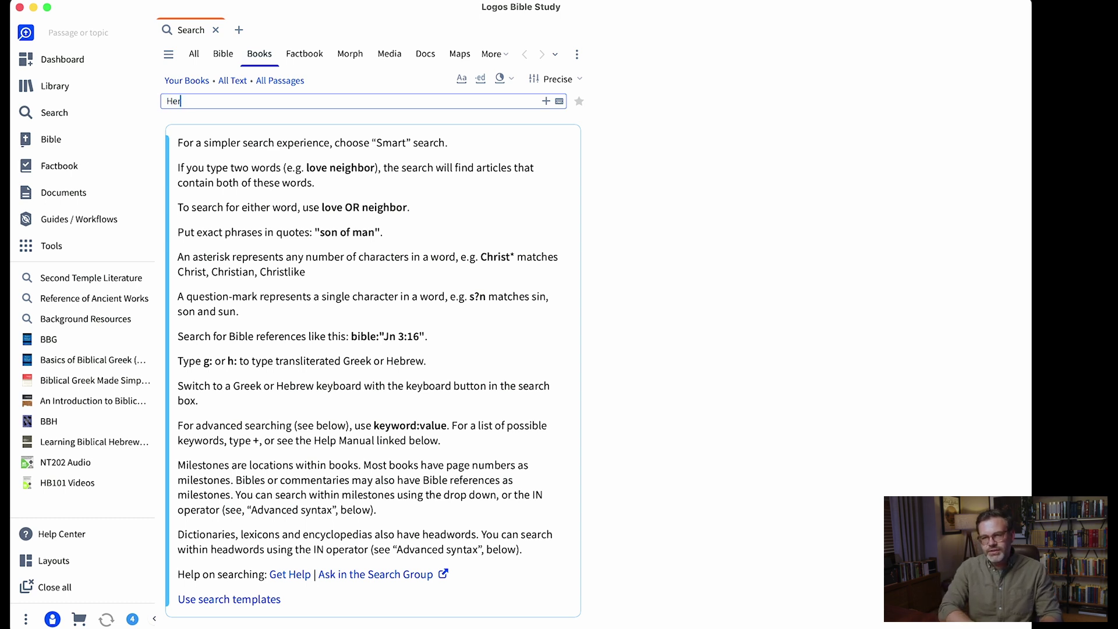
pyautogui.write('od Antipas')
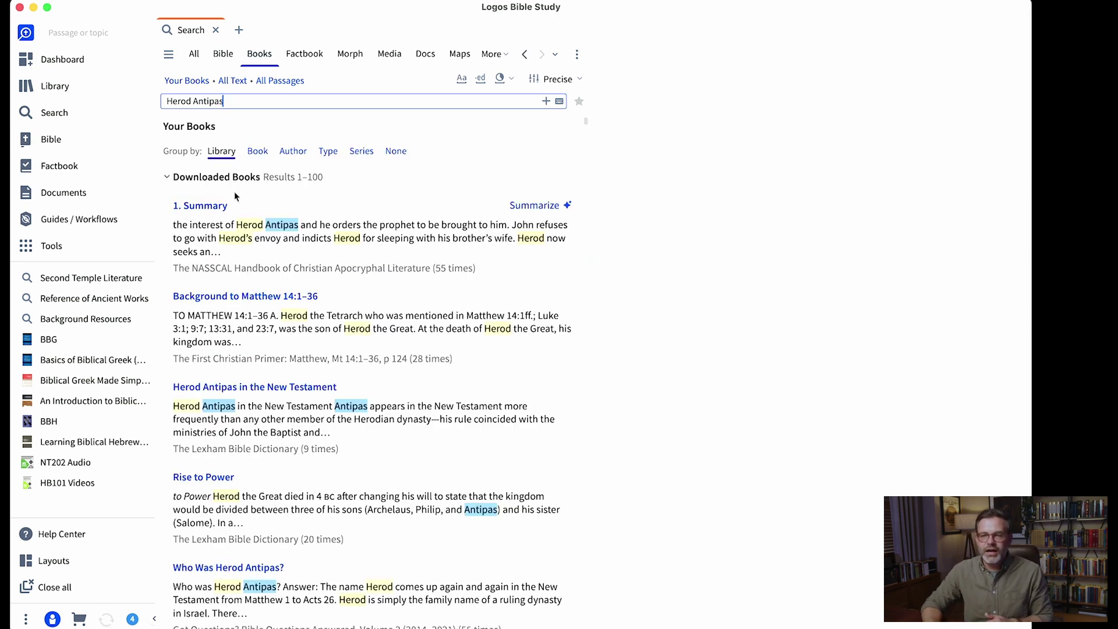
# - Browse the Herod Antipas results, including Lexham Bible Dictionary entries
pyautogui.scroll(-1, 233, 255)
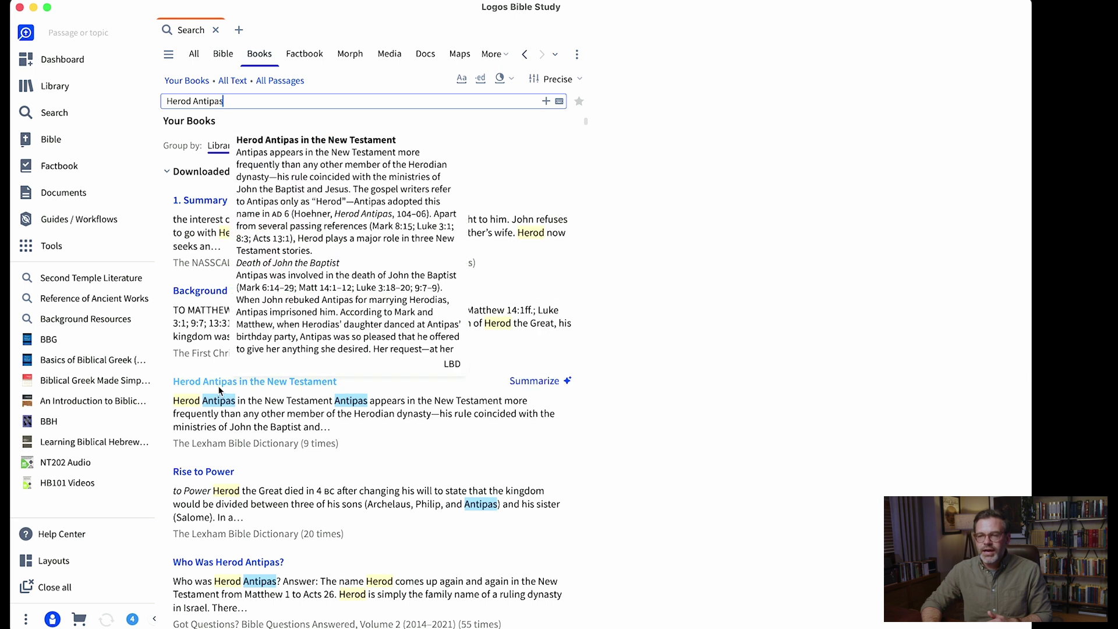
pyautogui.scroll(-10, 219, 386)
pyautogui.scroll(-10, 523, 184)
pyautogui.scroll(-18, 523, 184)
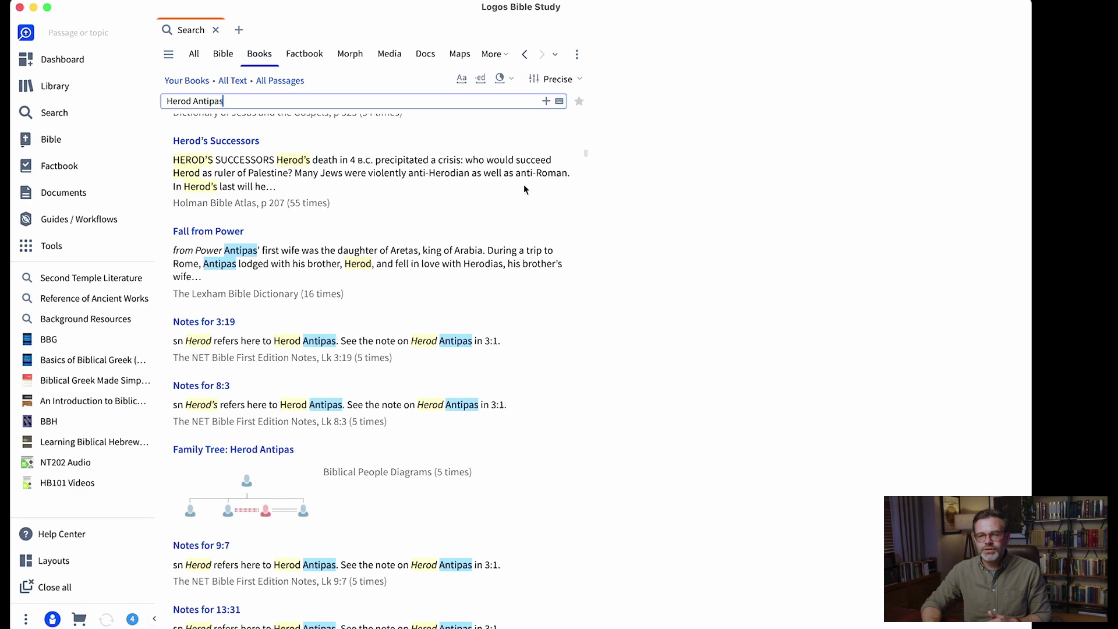
pyautogui.scroll(-11, 523, 184)
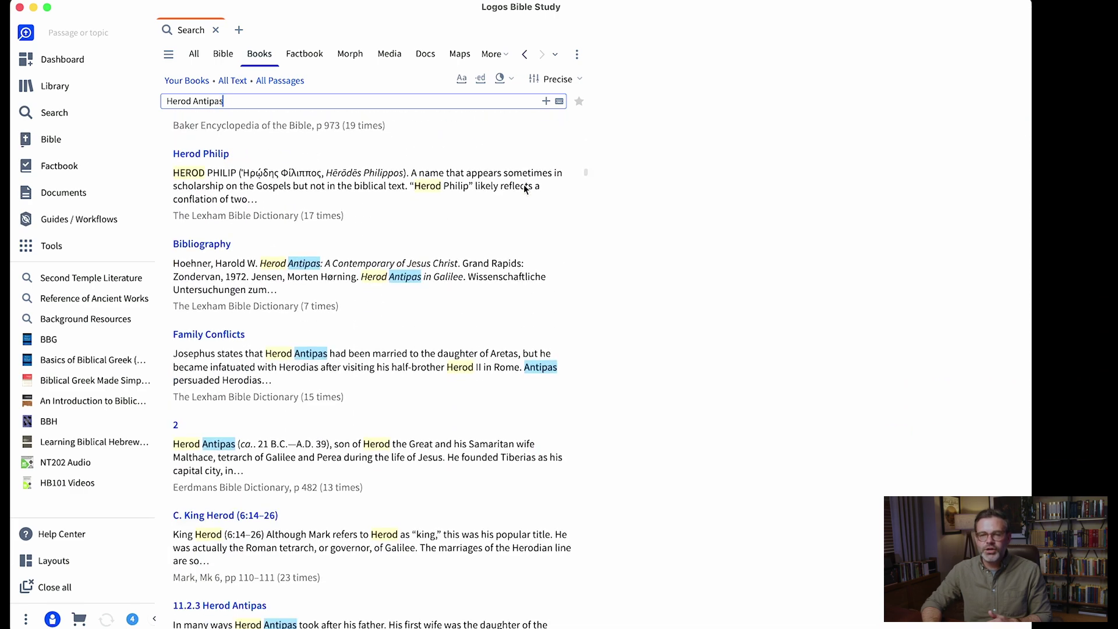
pyautogui.scroll(-20, 327, 341)
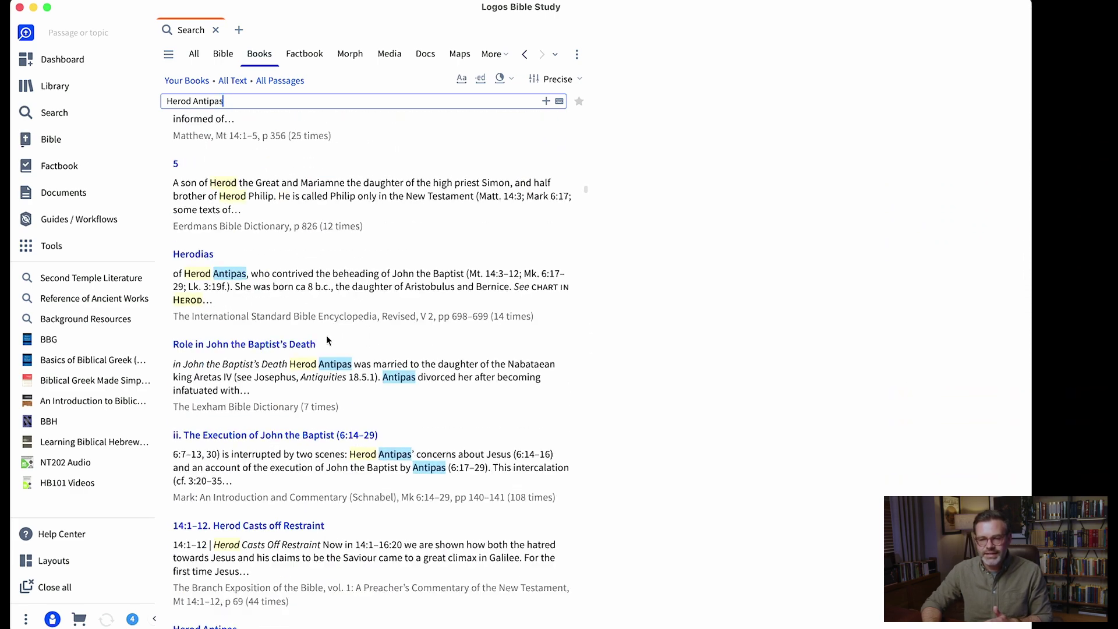
pyautogui.scroll(20, 326, 340)
pyautogui.scroll(10, 327, 339)
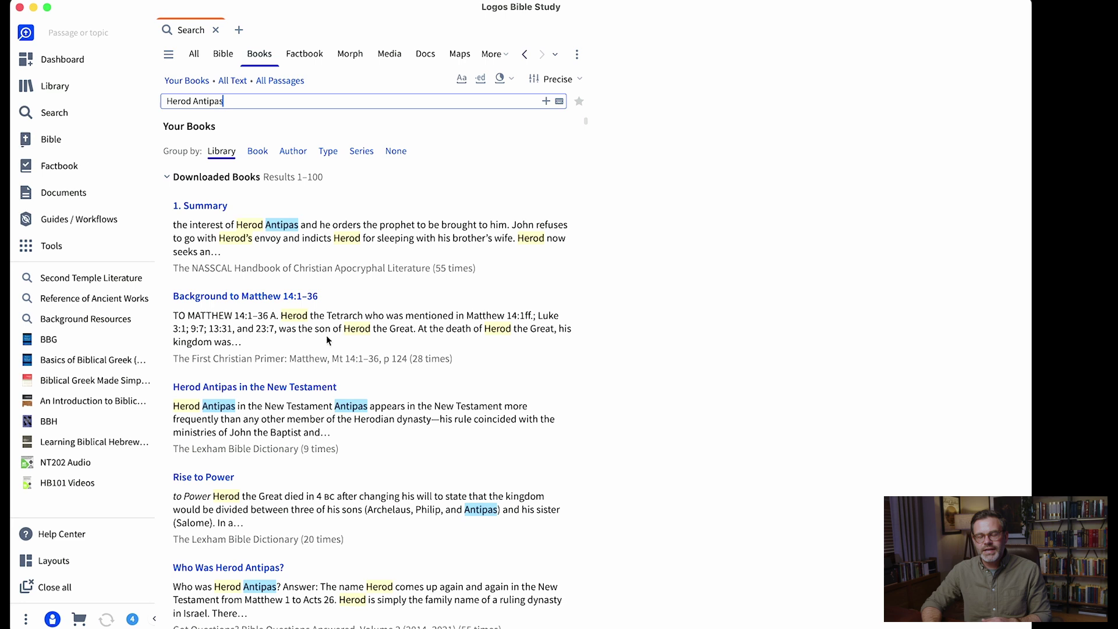
pyautogui.moveTo(326, 339)
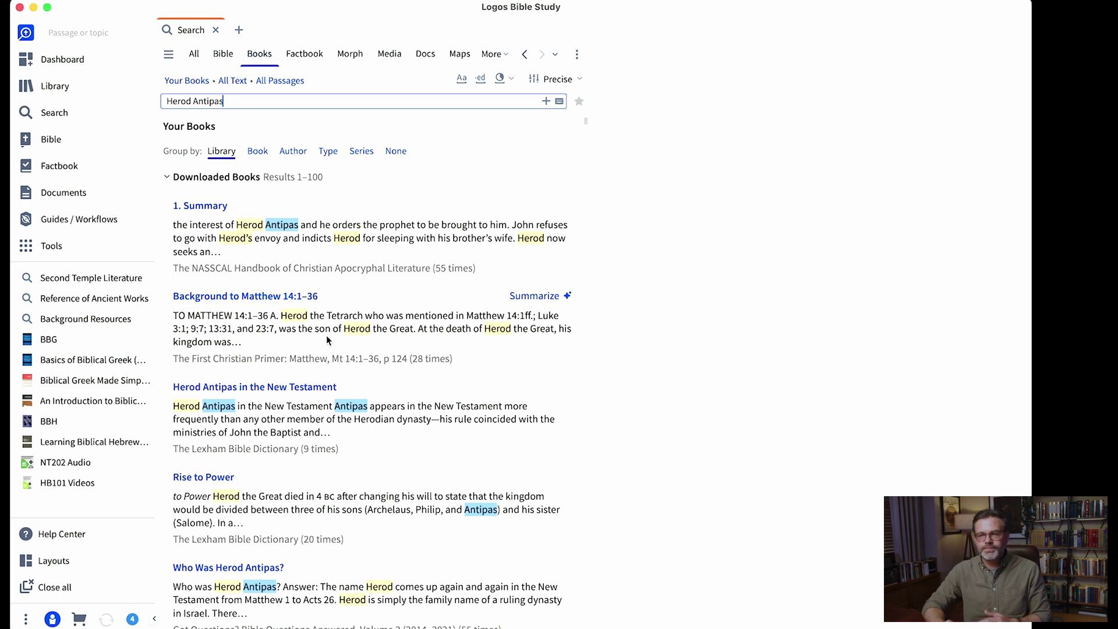
pyautogui.click(196, 83)
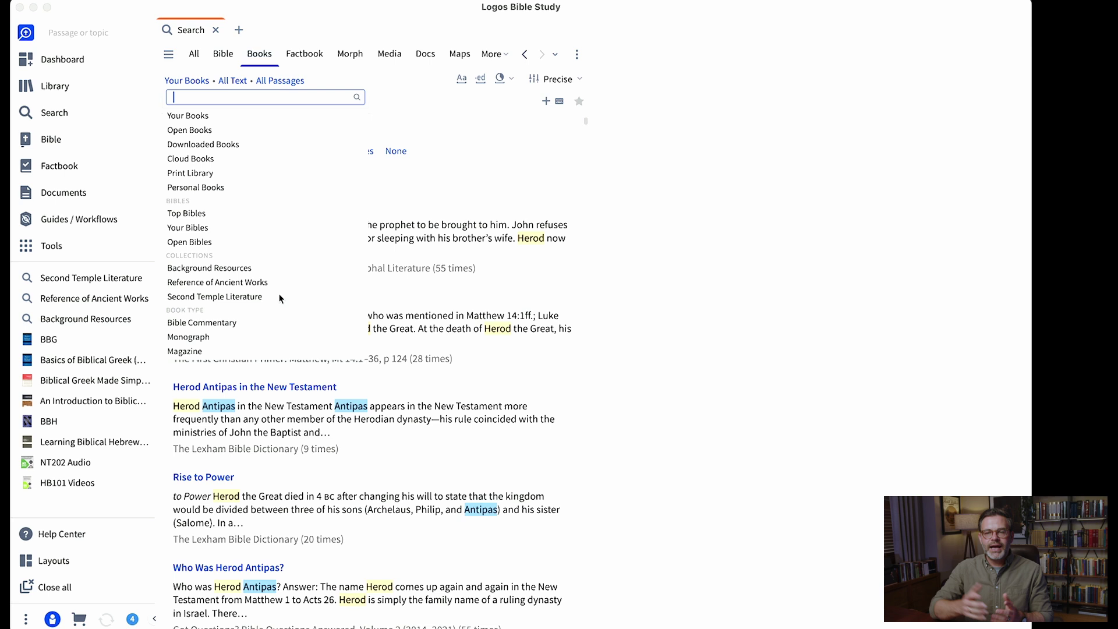
# - Rerun the Herod Antipas search limited to Background Resources and browse the results
pyautogui.click(239, 268)
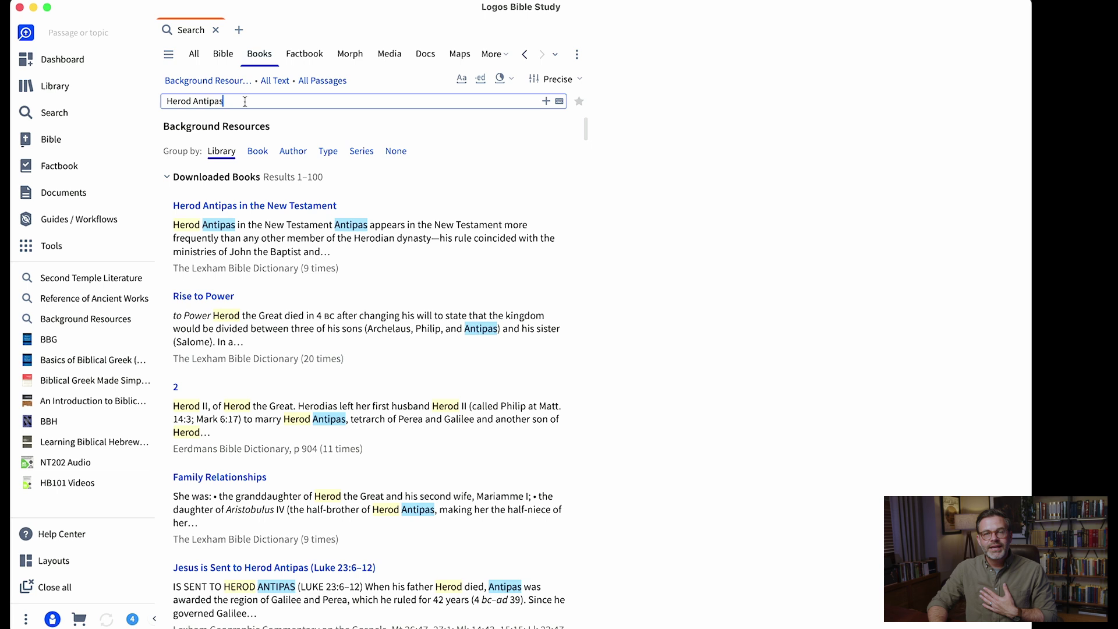
pyautogui.press('Return')
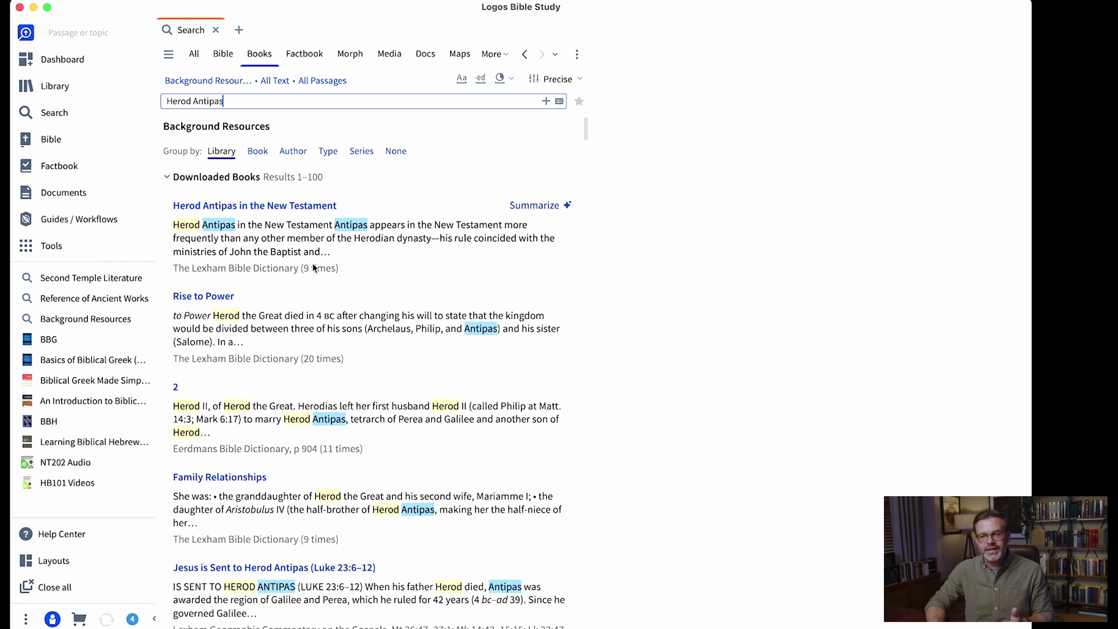
pyautogui.scroll(-3, 314, 268)
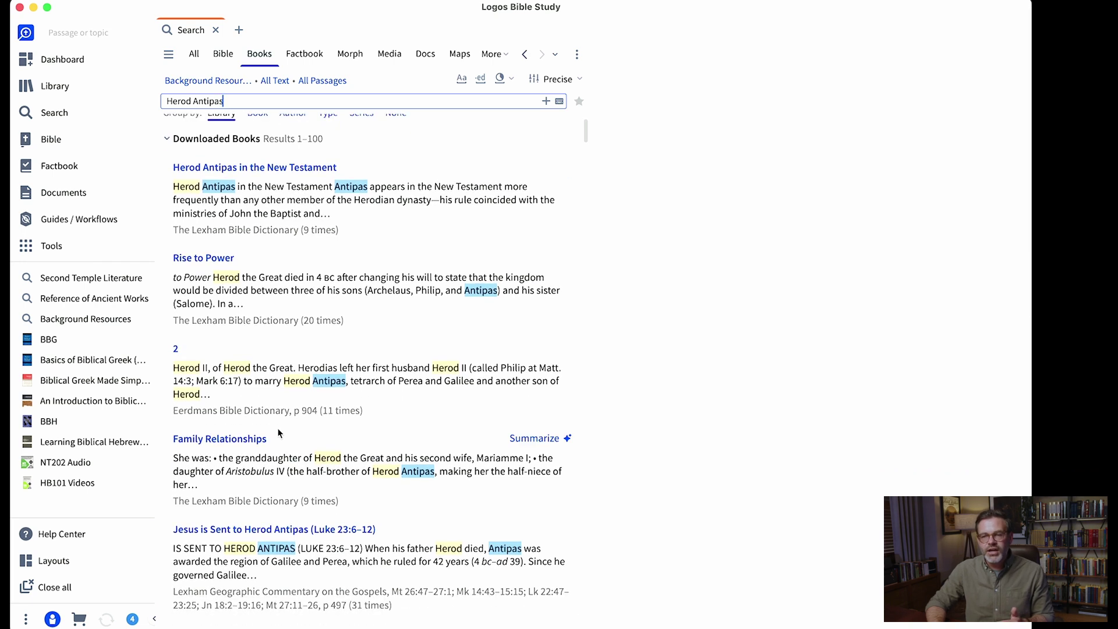
pyautogui.moveTo(255, 415)
pyautogui.scroll(-4, 255, 414)
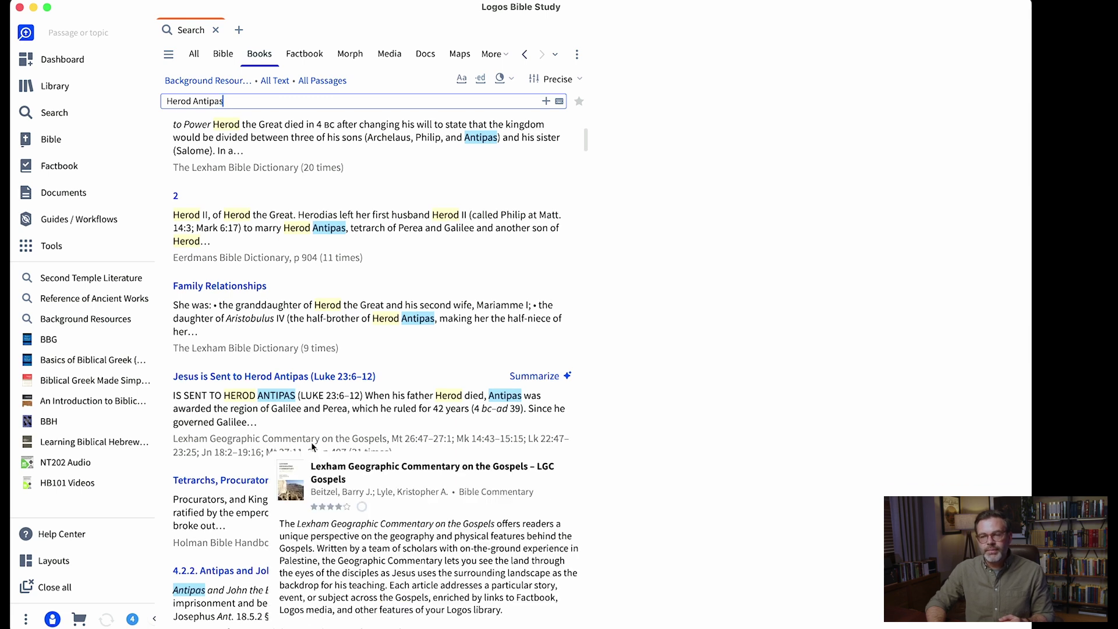
pyautogui.scroll(-5, 311, 442)
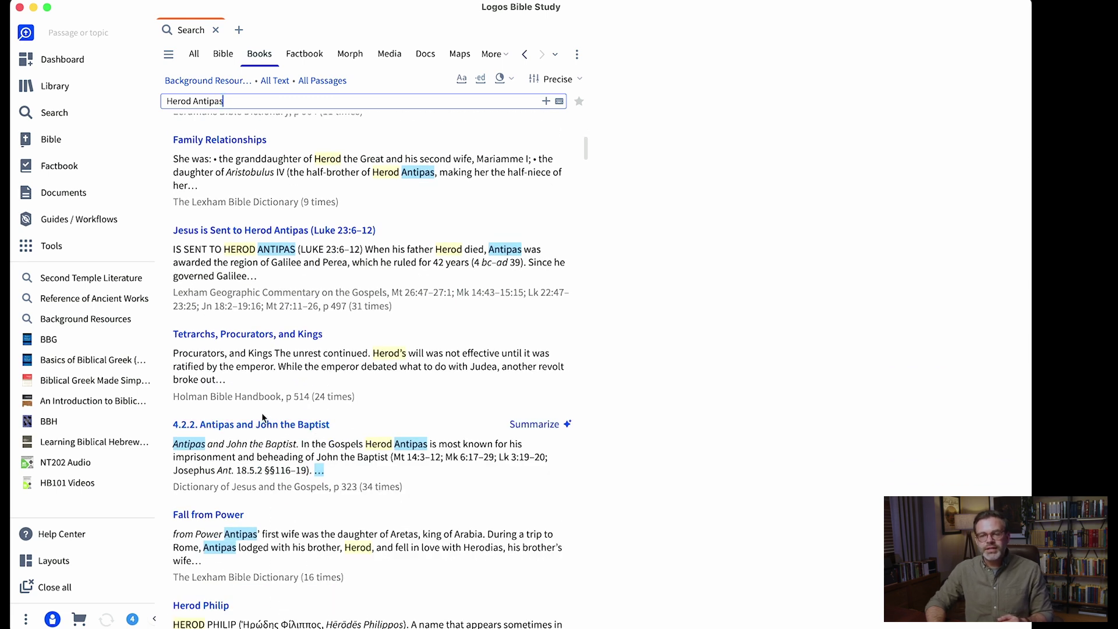
pyautogui.scroll(12, 271, 226)
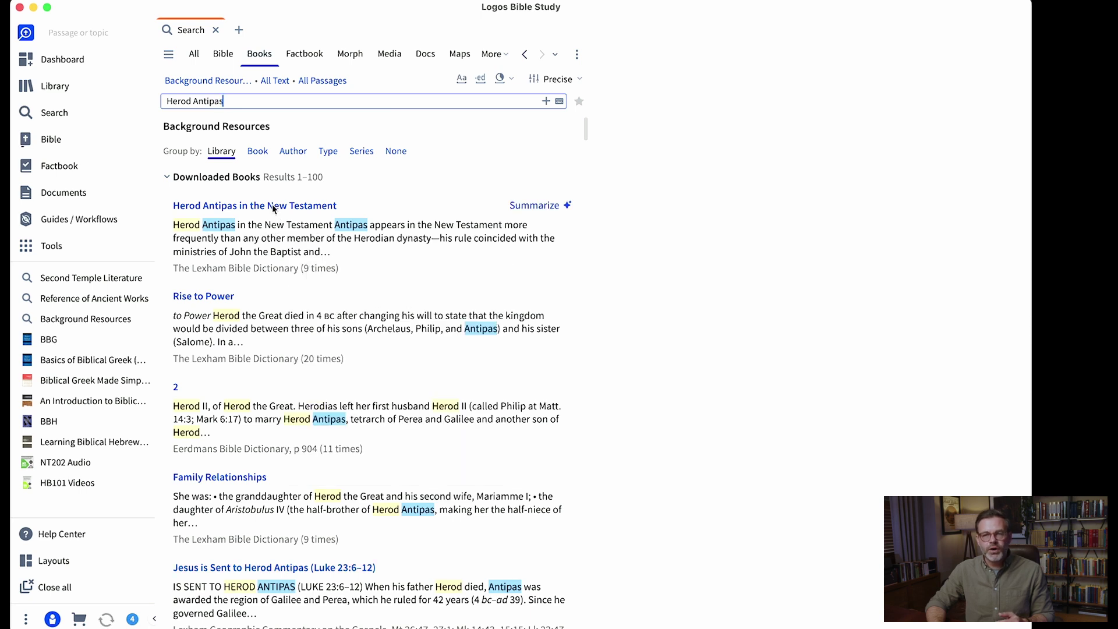
pyautogui.click(221, 82)
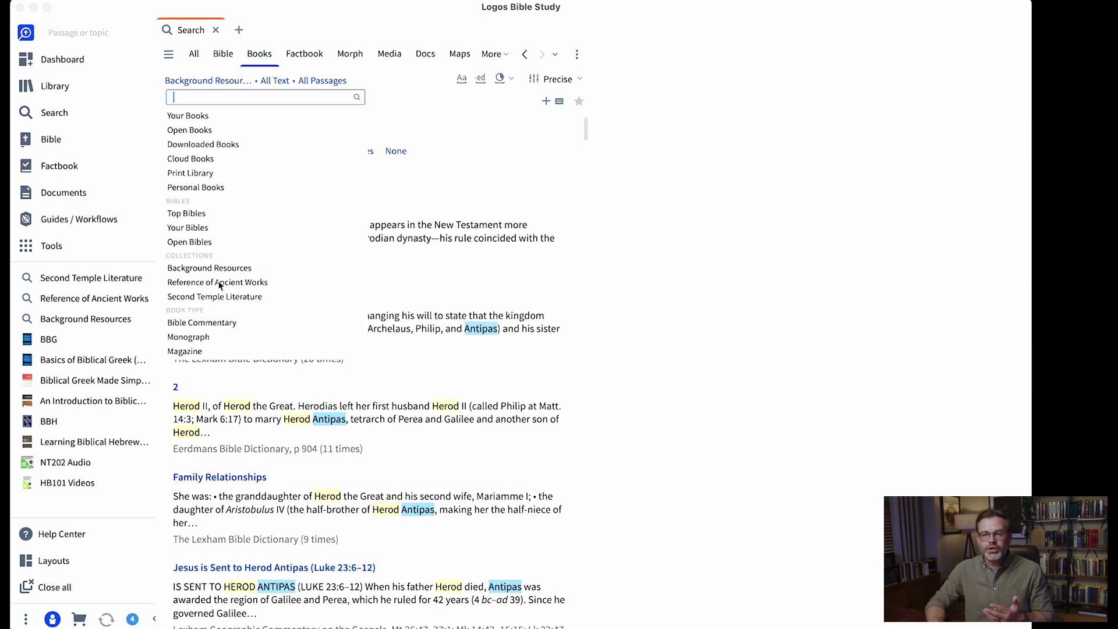
# - Rescope the Herod Antipas search to Second Temple Literature and scroll through its results
pyautogui.click(214, 298)
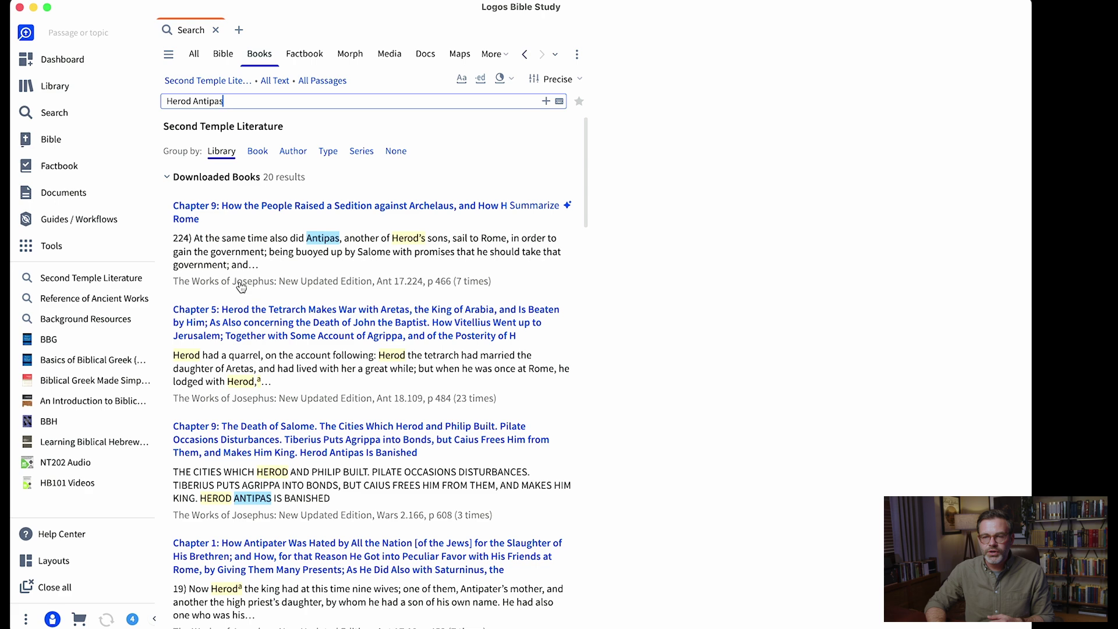
pyautogui.moveTo(220, 396)
pyautogui.scroll(-2, 218, 393)
pyautogui.scroll(-5, 220, 396)
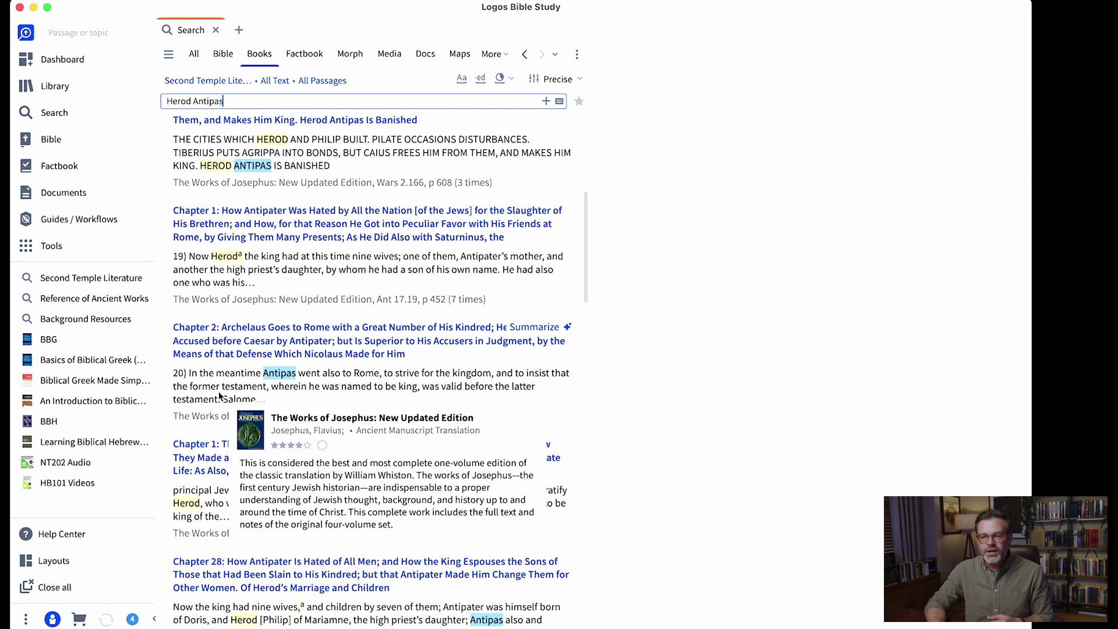
pyautogui.scroll(-7, 220, 396)
pyautogui.scroll(-6, 220, 396)
pyautogui.scroll(-4, 219, 396)
pyautogui.scroll(-7, 219, 396)
pyautogui.scroll(-6, 208, 422)
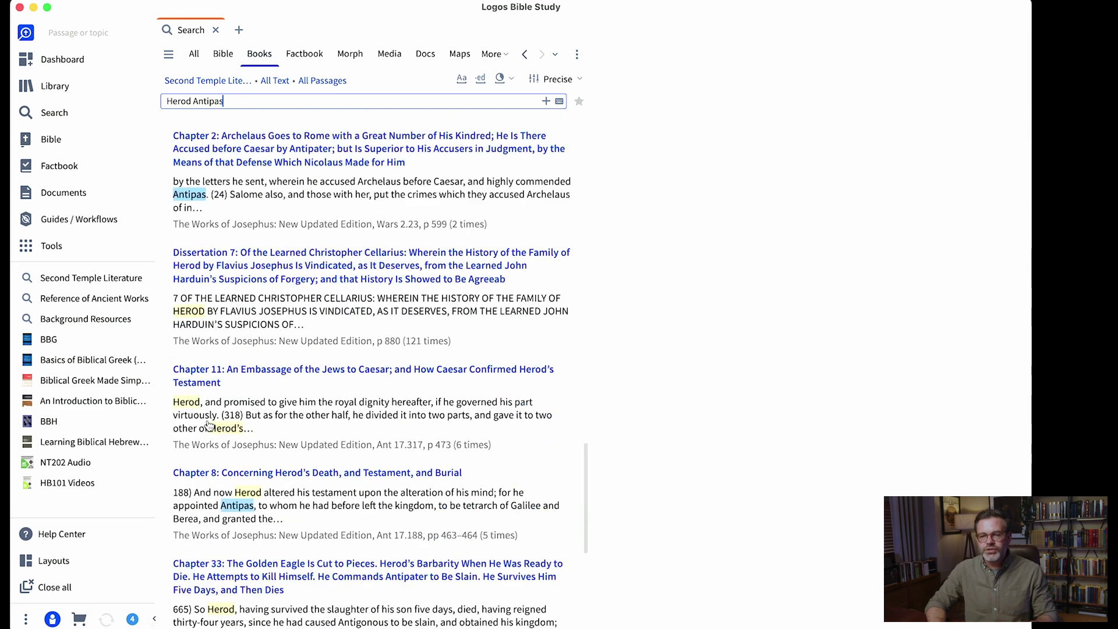
pyautogui.press('Return')
# - Search Second Temple Literature for 'circumcision', browse the results, then close the search
pyautogui.write('circumcision')
pyautogui.press('Return')
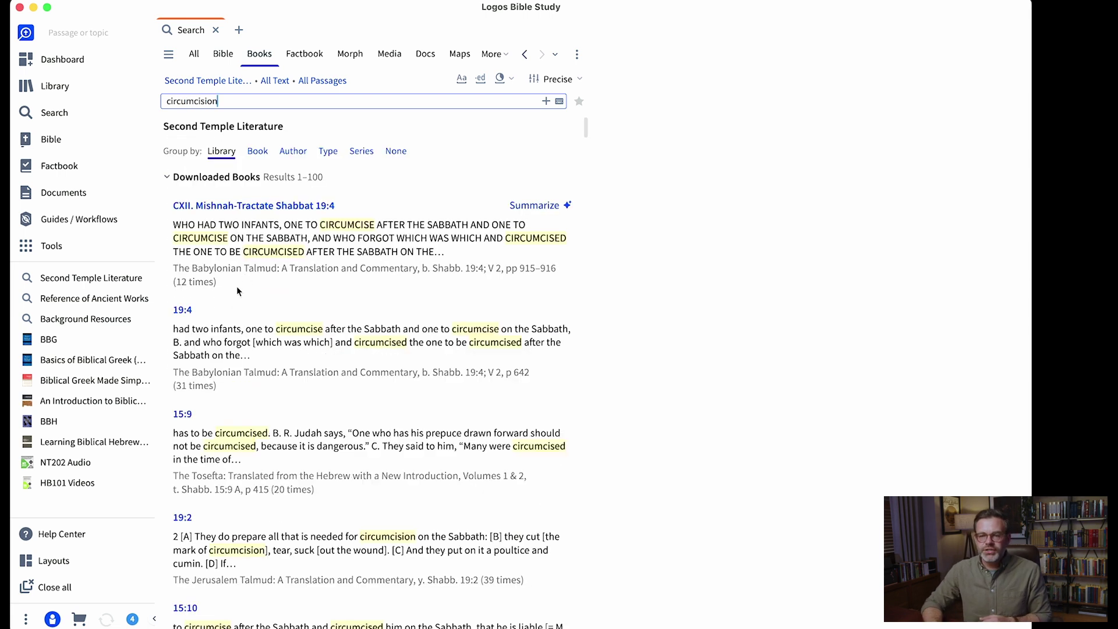
pyautogui.scroll(-6, 252, 396)
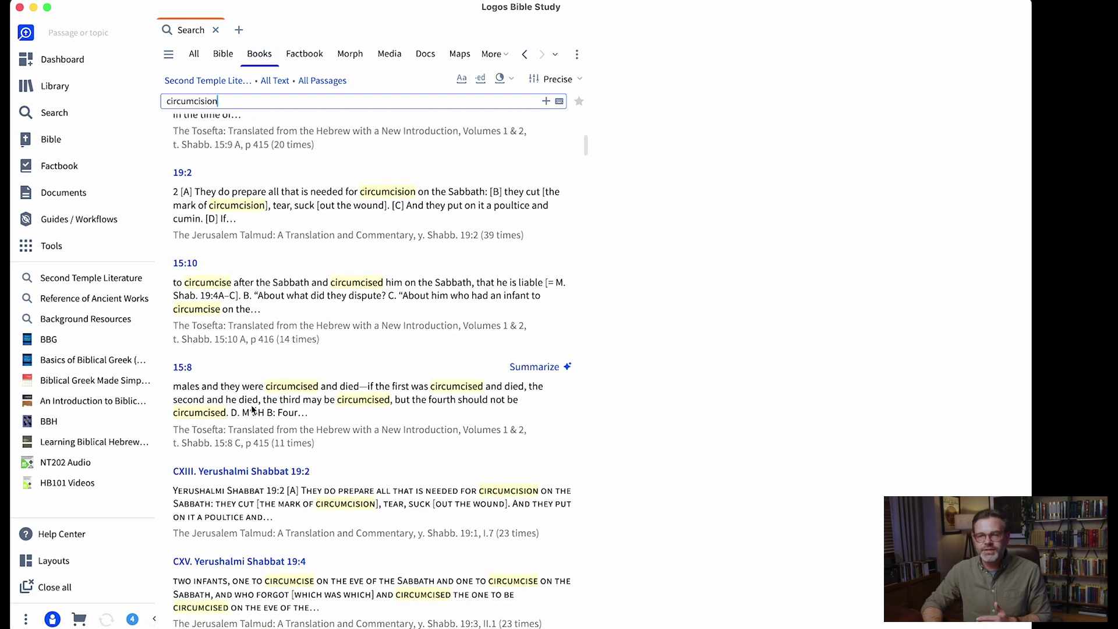
pyautogui.scroll(-1, 251, 407)
pyautogui.scroll(-5, 251, 409)
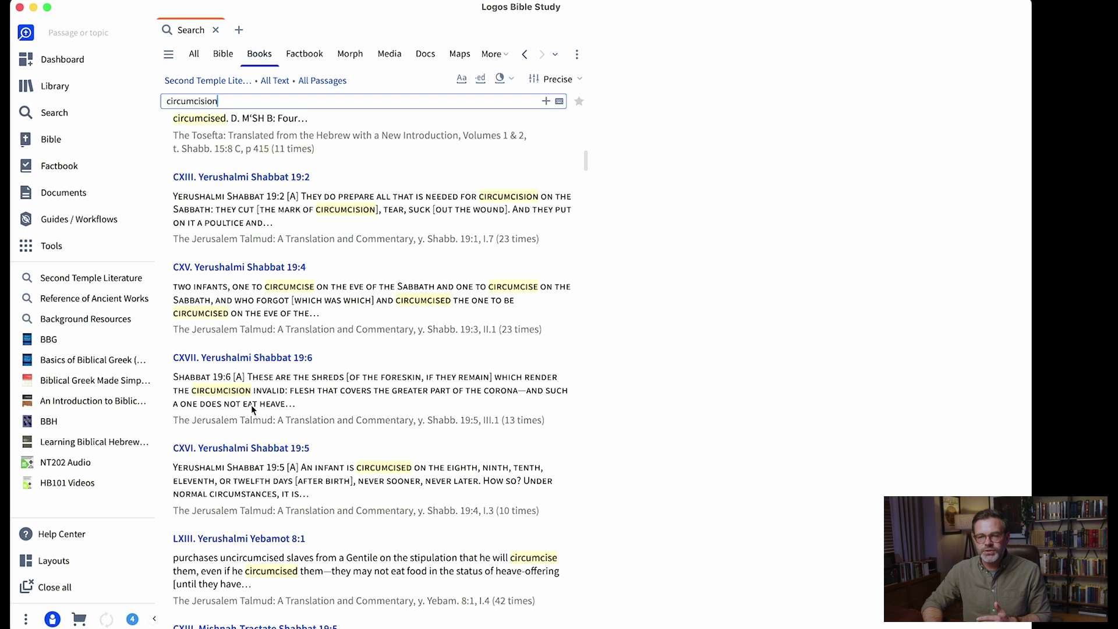
pyautogui.moveTo(252, 409)
pyautogui.scroll(-8, 251, 409)
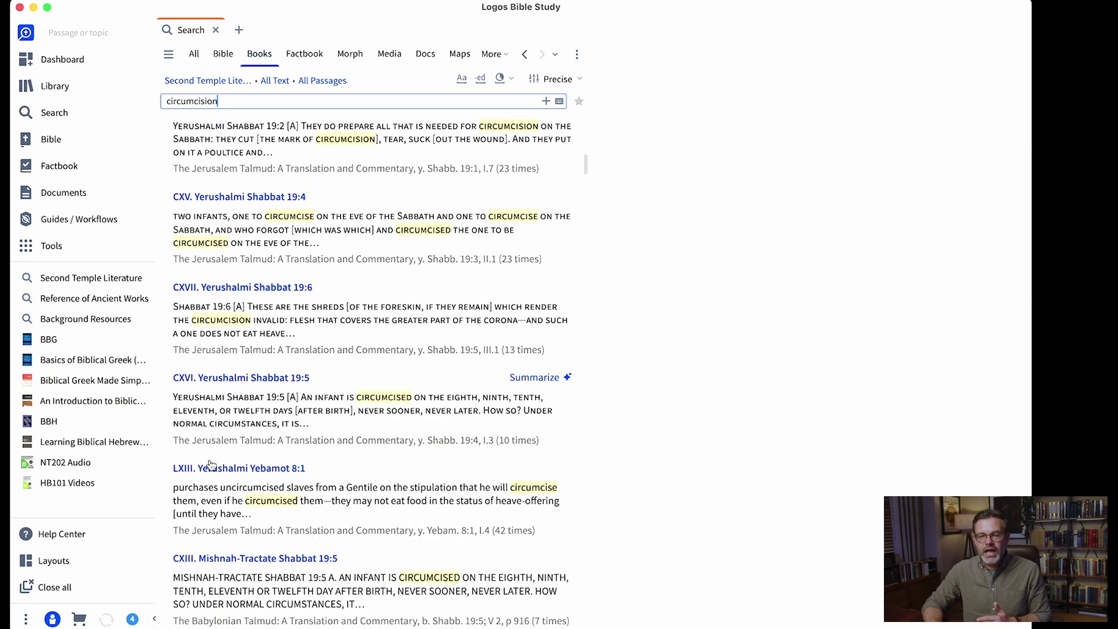
pyautogui.scroll(-4, 208, 534)
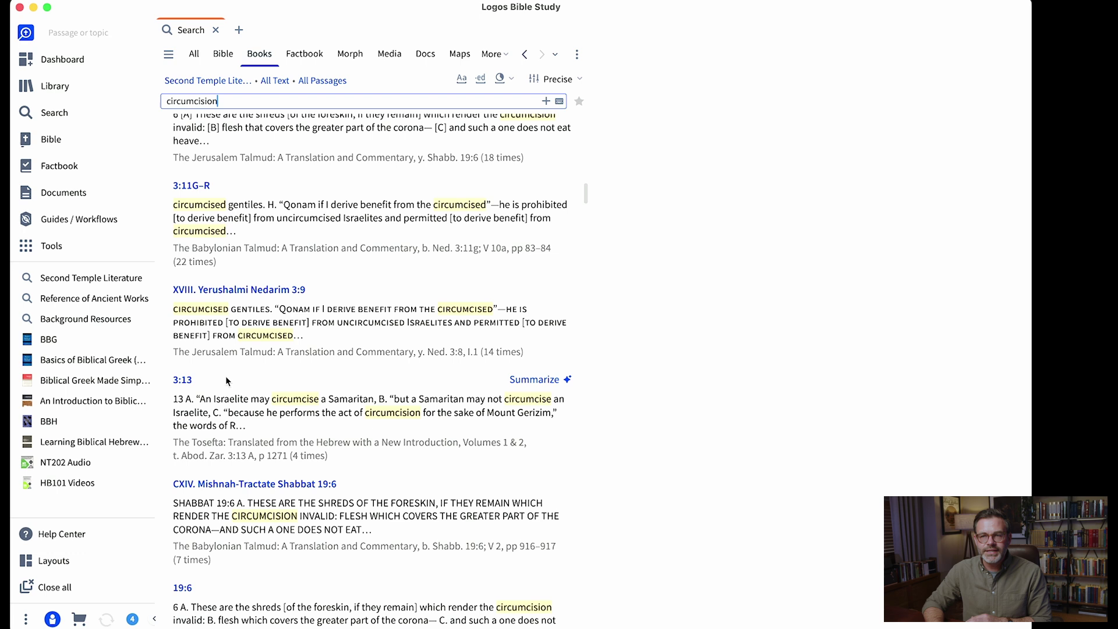
pyautogui.click(218, 28)
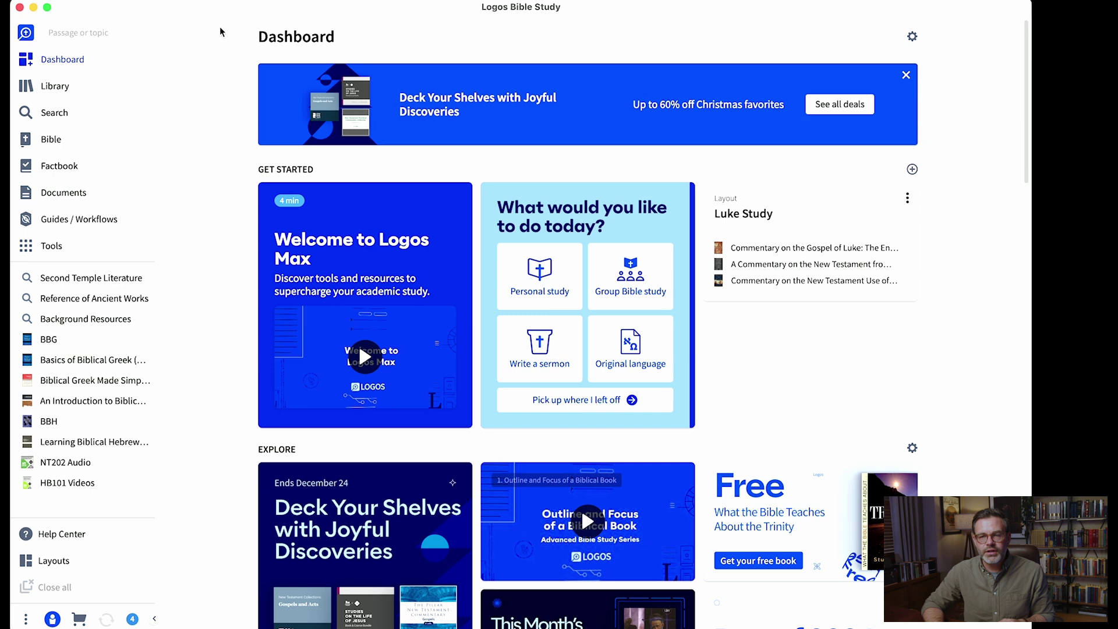
pyautogui.click(44, 250)
# - Open the Collections tool via 'col' and load the Second Temple Literature collection
pyautogui.write('col')
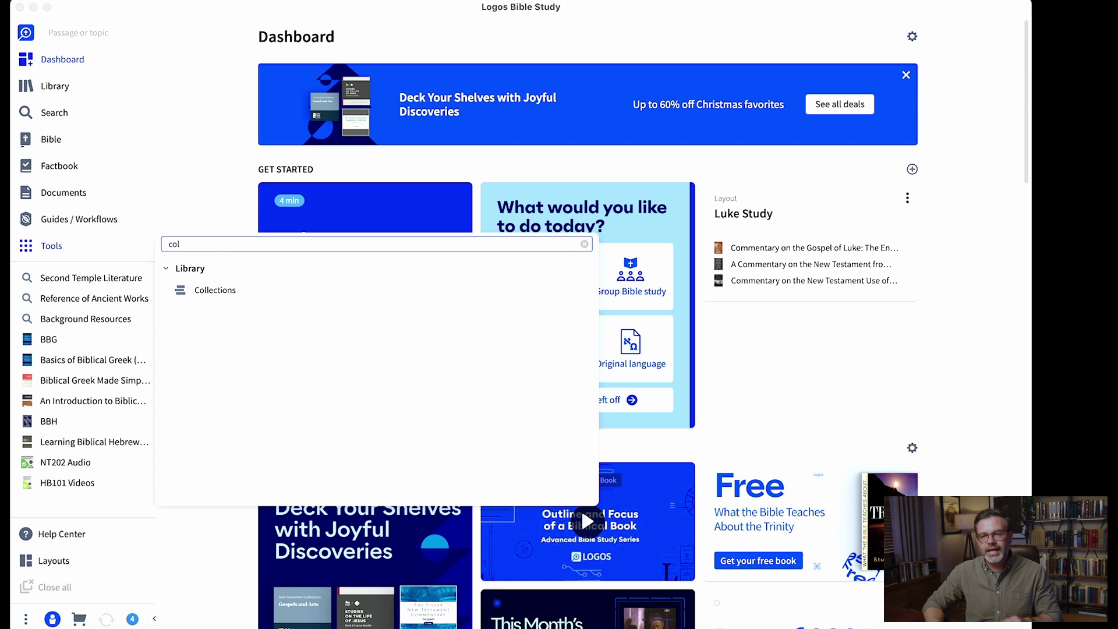
pyautogui.click(213, 291)
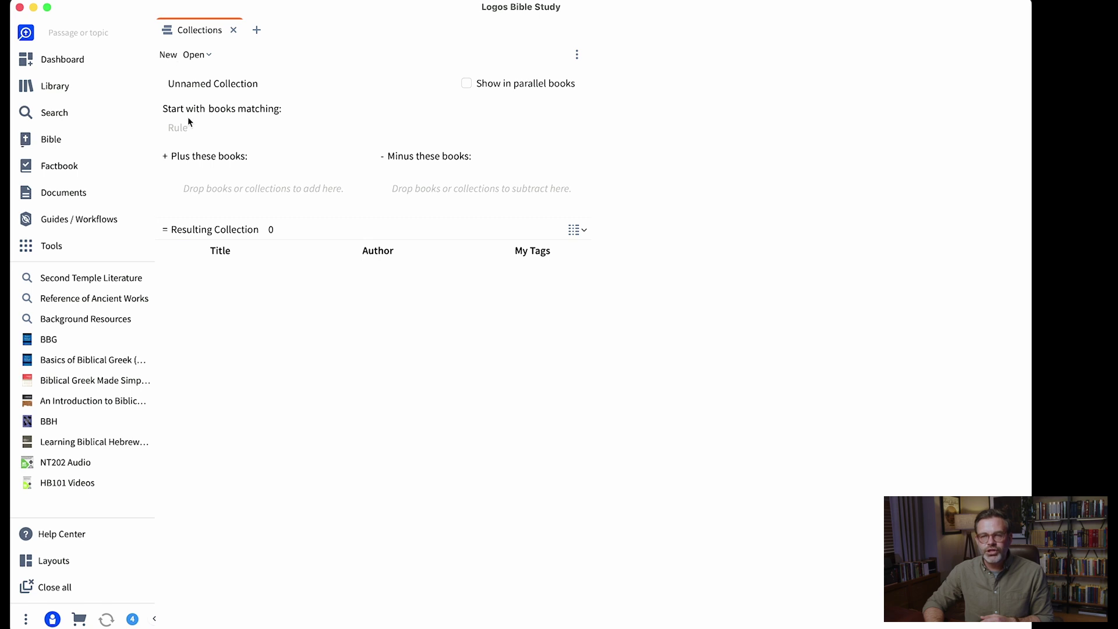
pyautogui.click(197, 57)
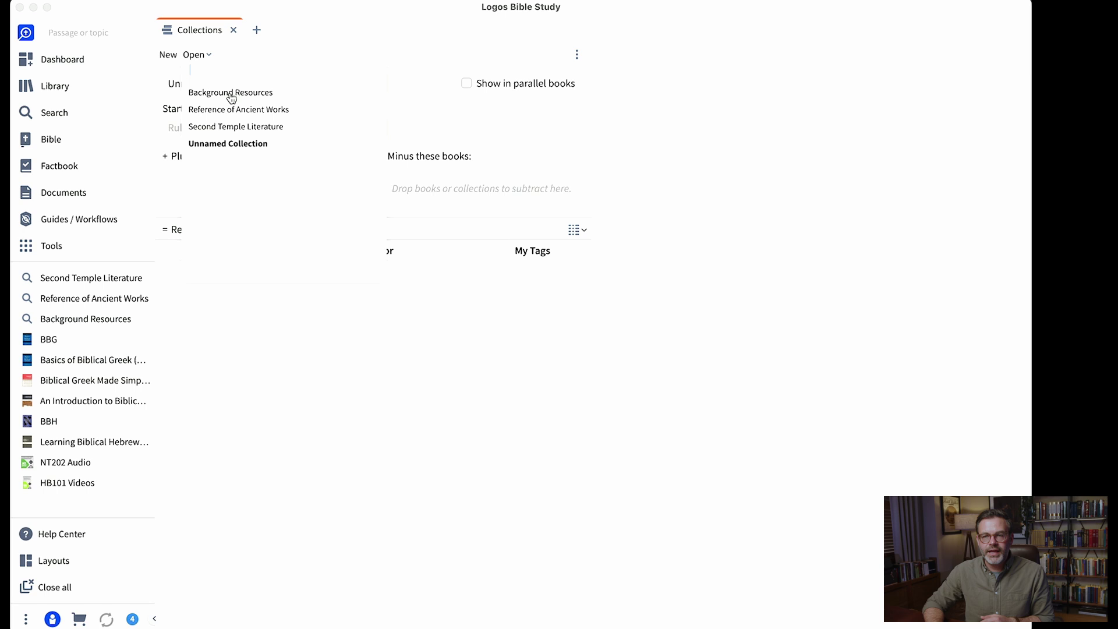
pyautogui.click(220, 126)
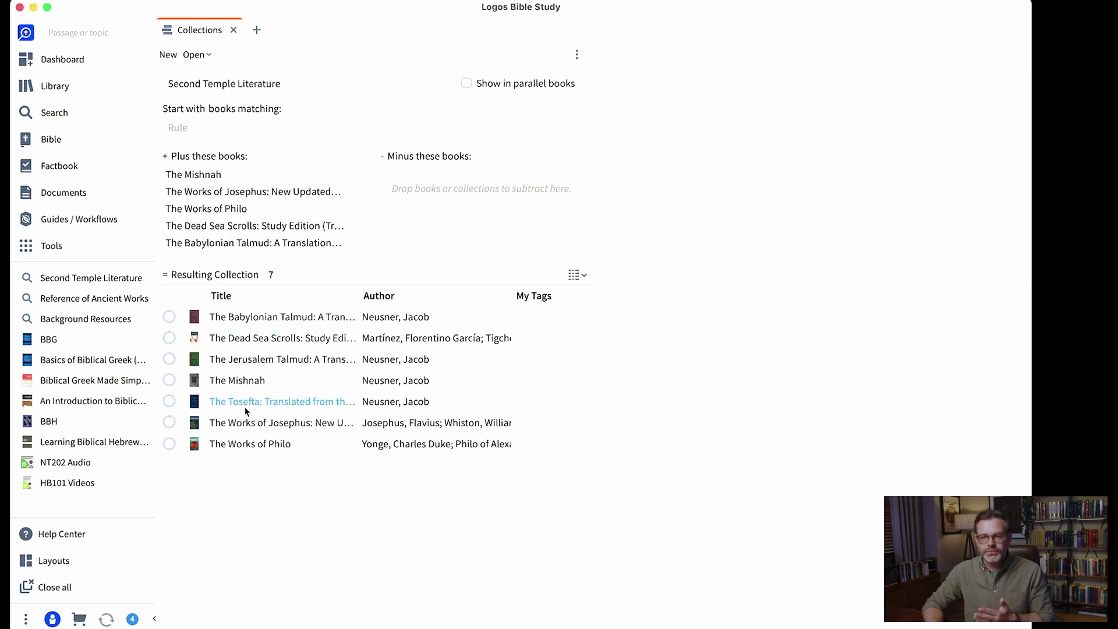
# - Start a new empty collection and select its name for renaming
pyautogui.click(200, 56)
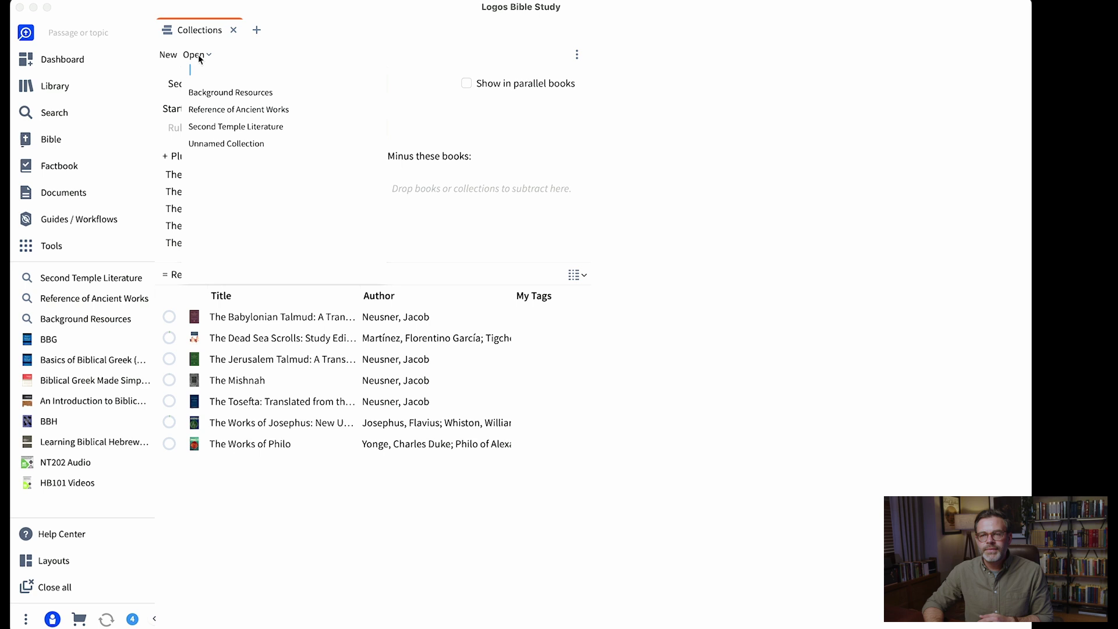
pyautogui.click(170, 55)
pyautogui.click(273, 83)
pyautogui.moveTo(273, 84); pyautogui.dragTo(164, 81)
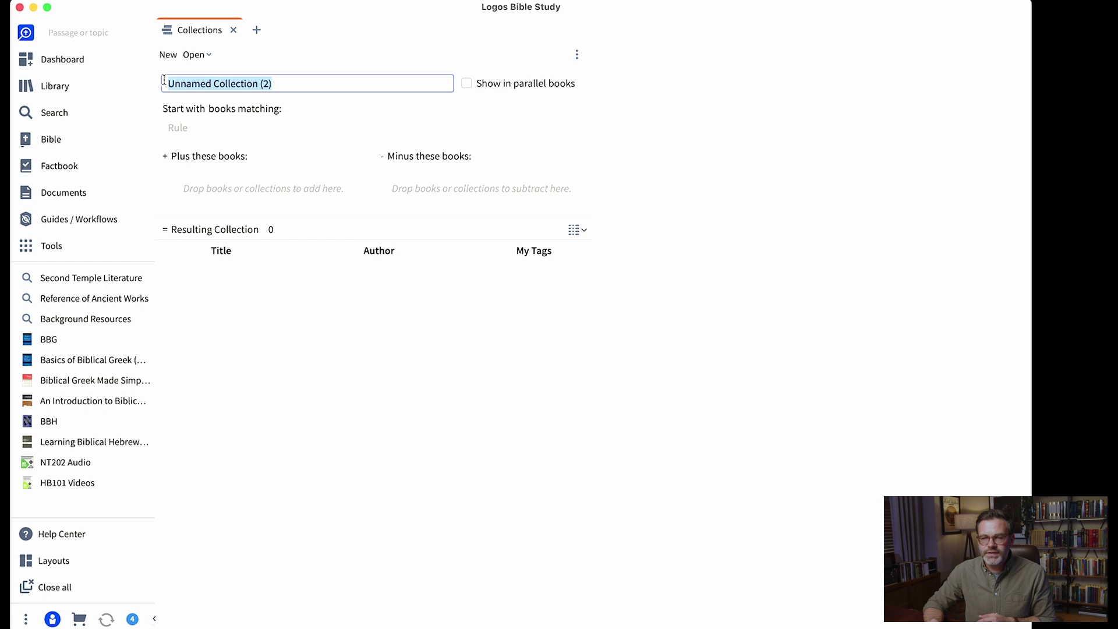
# - Name the collection 'Acts' and give it the matching rule 'acts'
pyautogui.write('Acts')
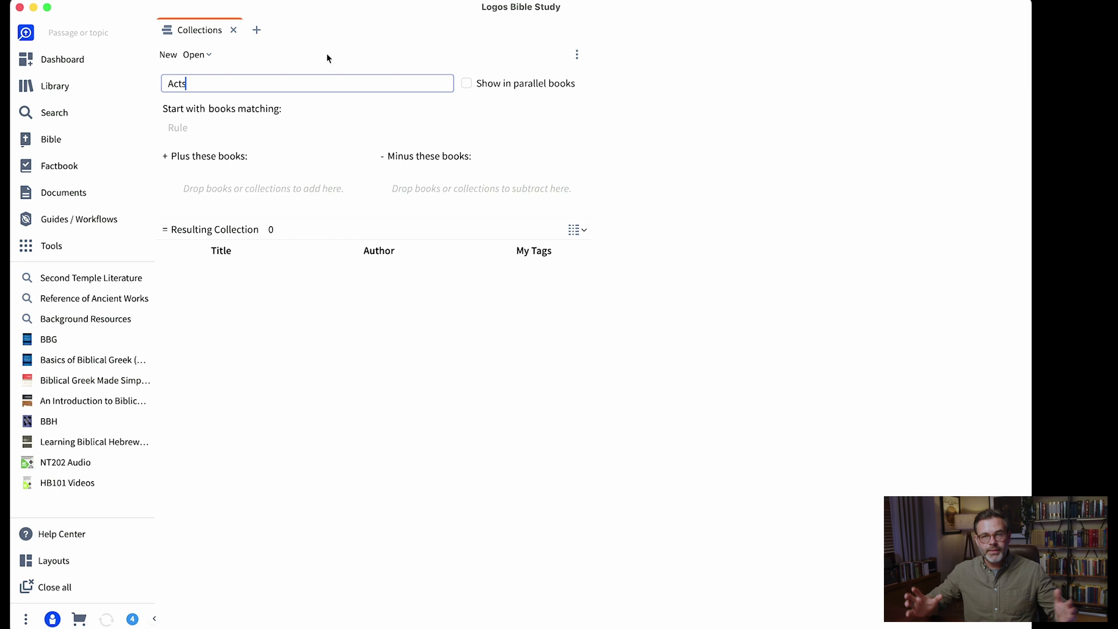
pyautogui.click(248, 133)
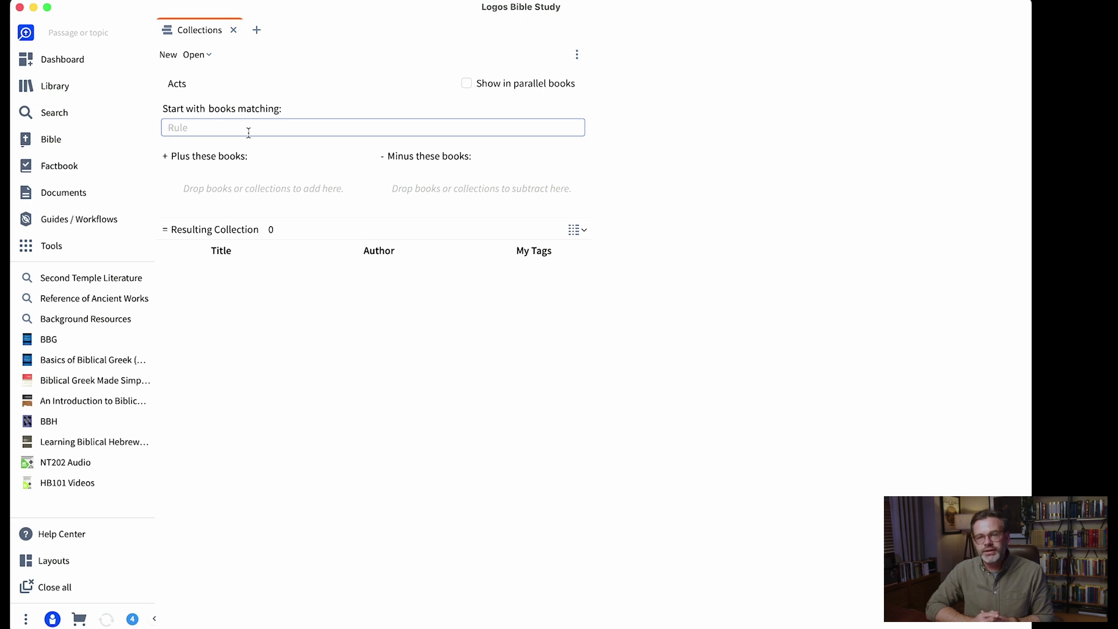
pyautogui.write('acts')
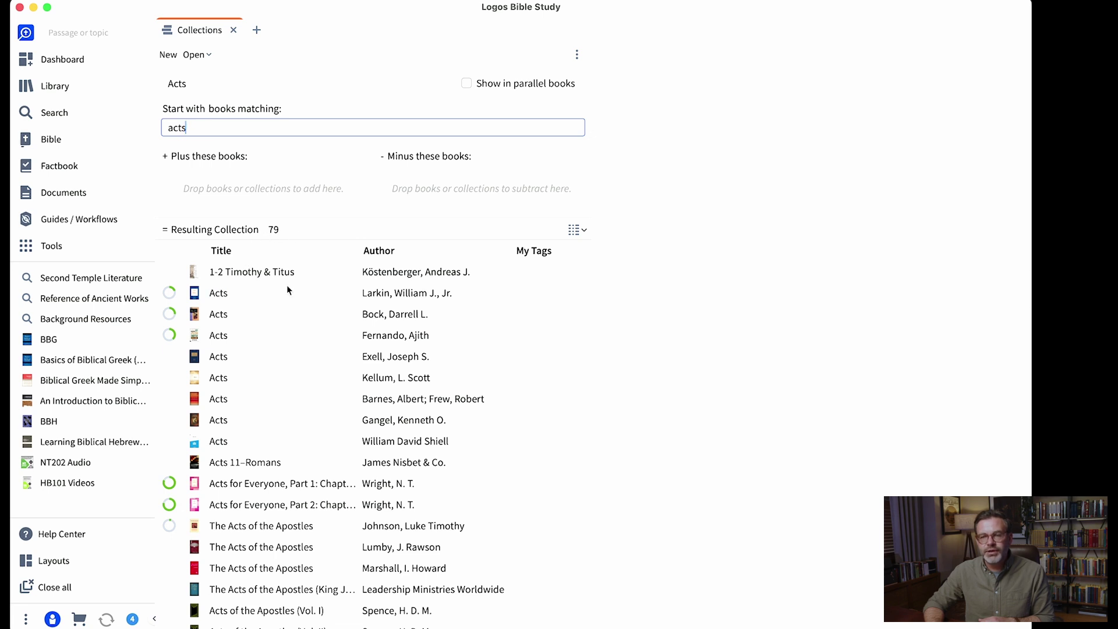
pyautogui.scroll(-15, 279, 316)
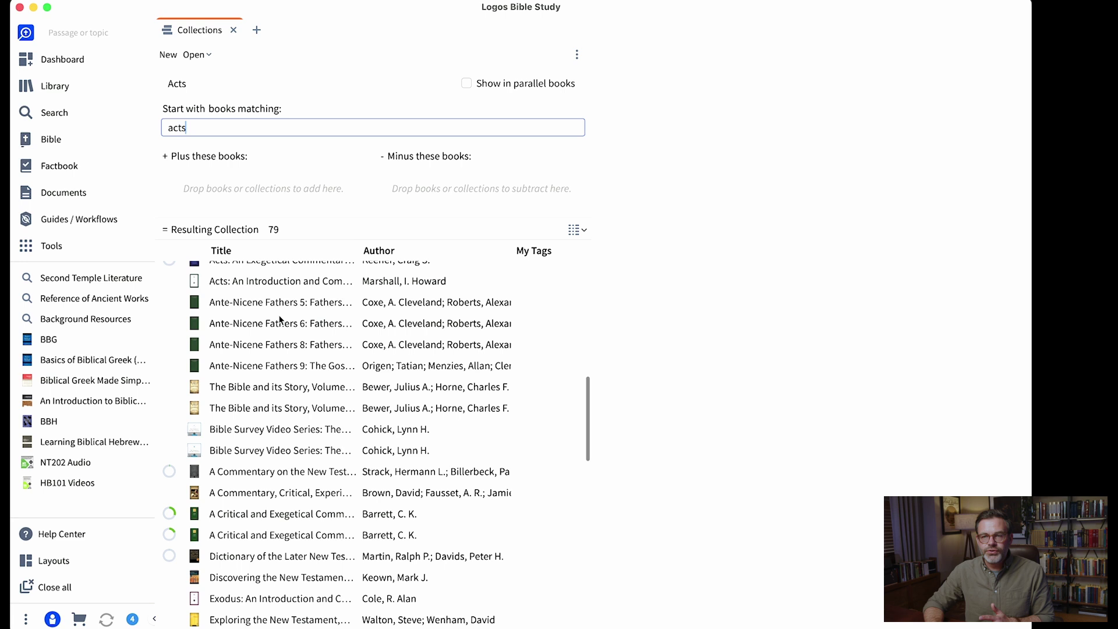
pyautogui.scroll(-15, 279, 316)
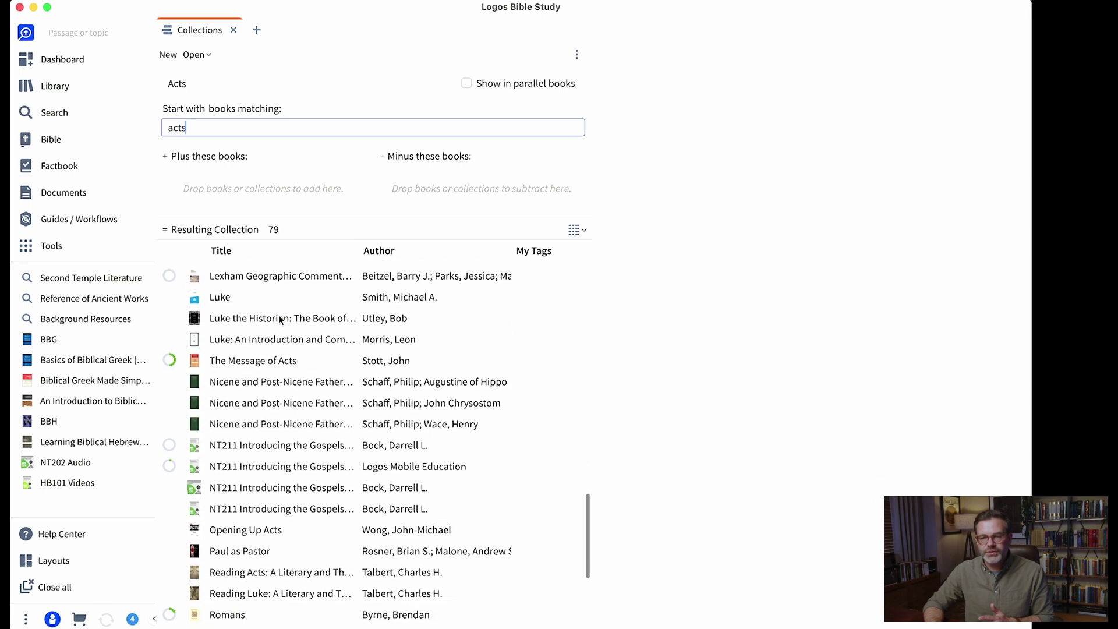
pyautogui.scroll(20, 279, 318)
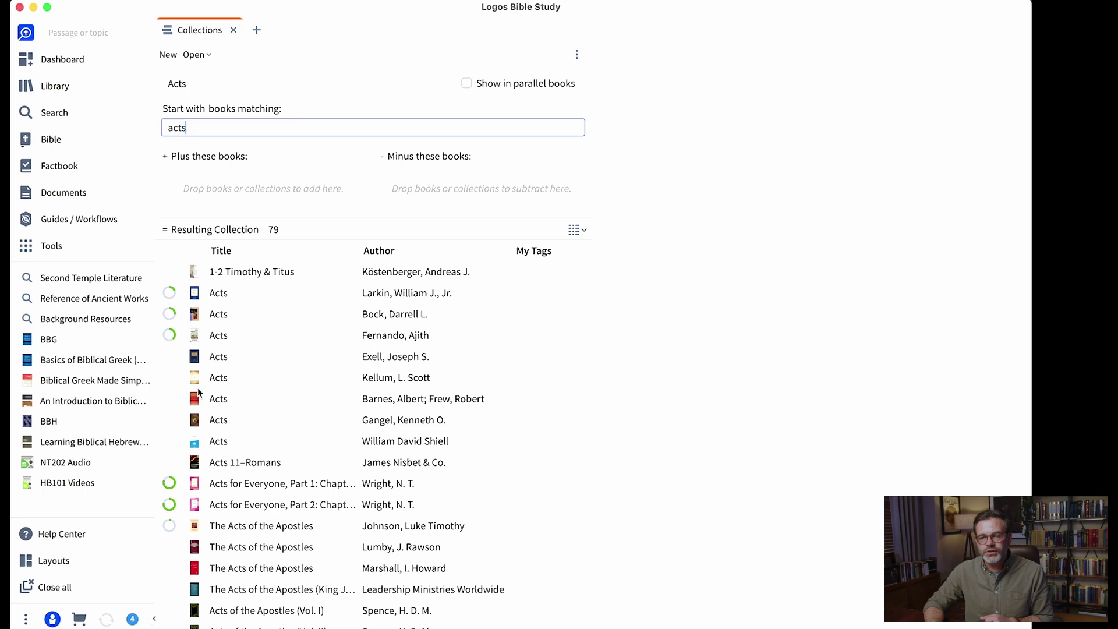
# - Add Acts for Everyone, Parts 1 and 2 to Plus these books
pyautogui.moveTo(189, 483); pyautogui.dragTo(247, 183)
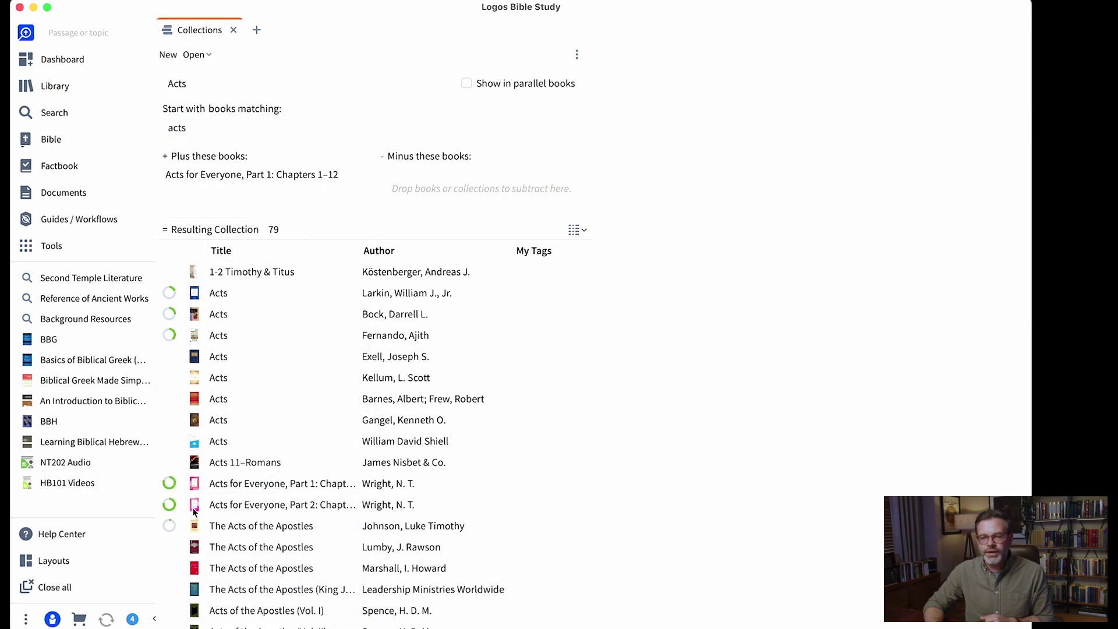
pyautogui.moveTo(195, 506); pyautogui.dragTo(210, 192)
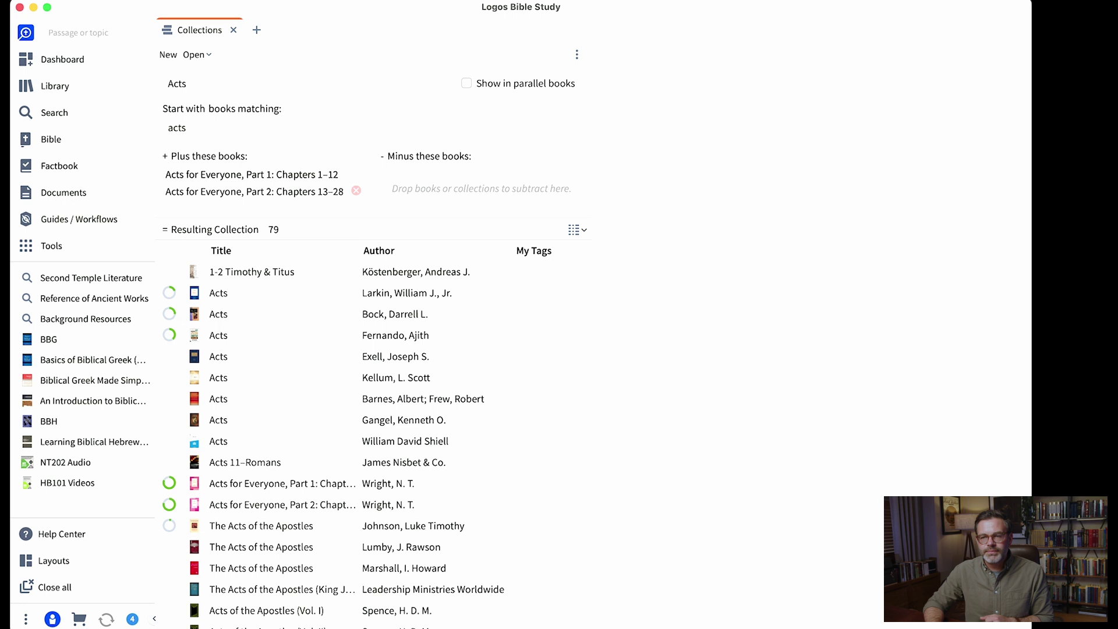
pyautogui.scroll(-2, 201, 531)
pyautogui.moveTo(192, 541); pyautogui.dragTo(251, 537)
pyautogui.doubleClick(250, 537)
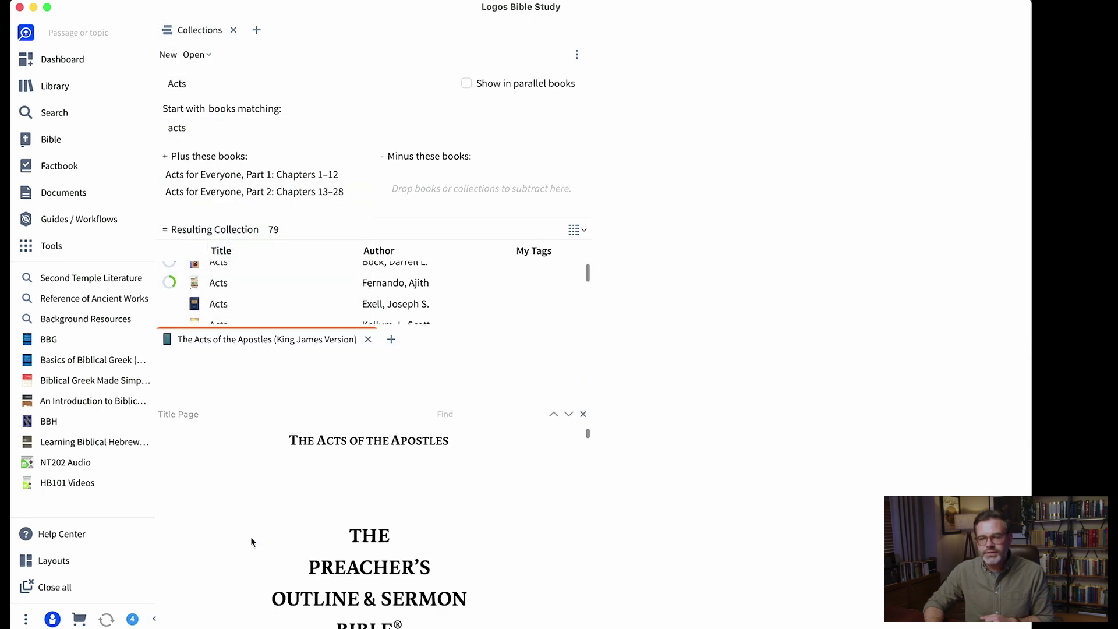
pyautogui.scroll(-2, 420, 489)
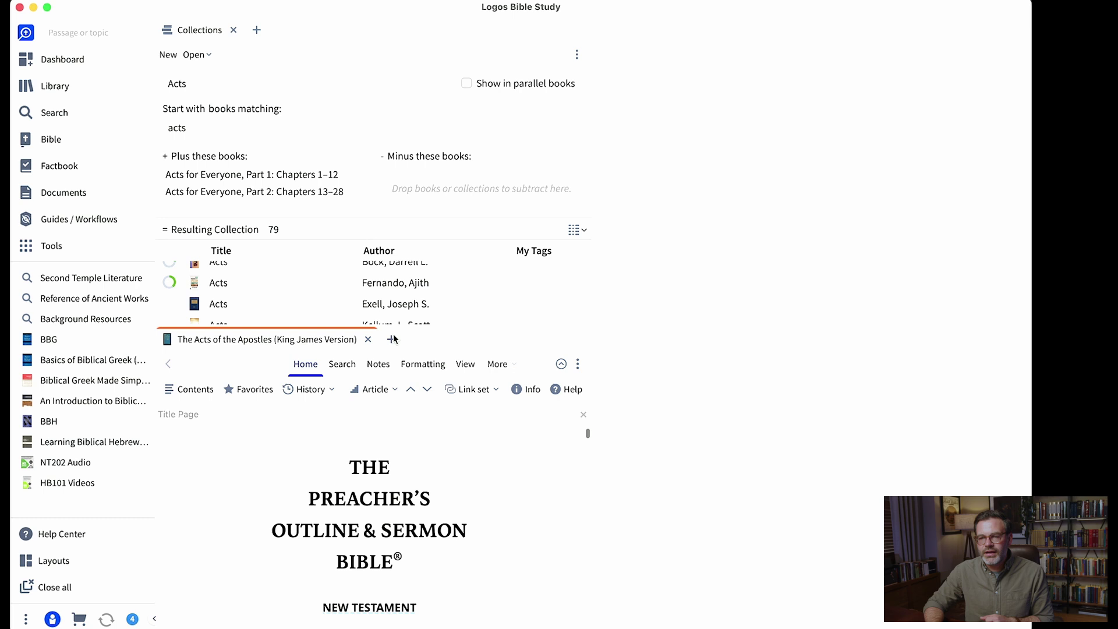
pyautogui.click(368, 339)
# - Add the three Keener Exegetical Commentary volumes to the collection
pyautogui.scroll(-5, 293, 442)
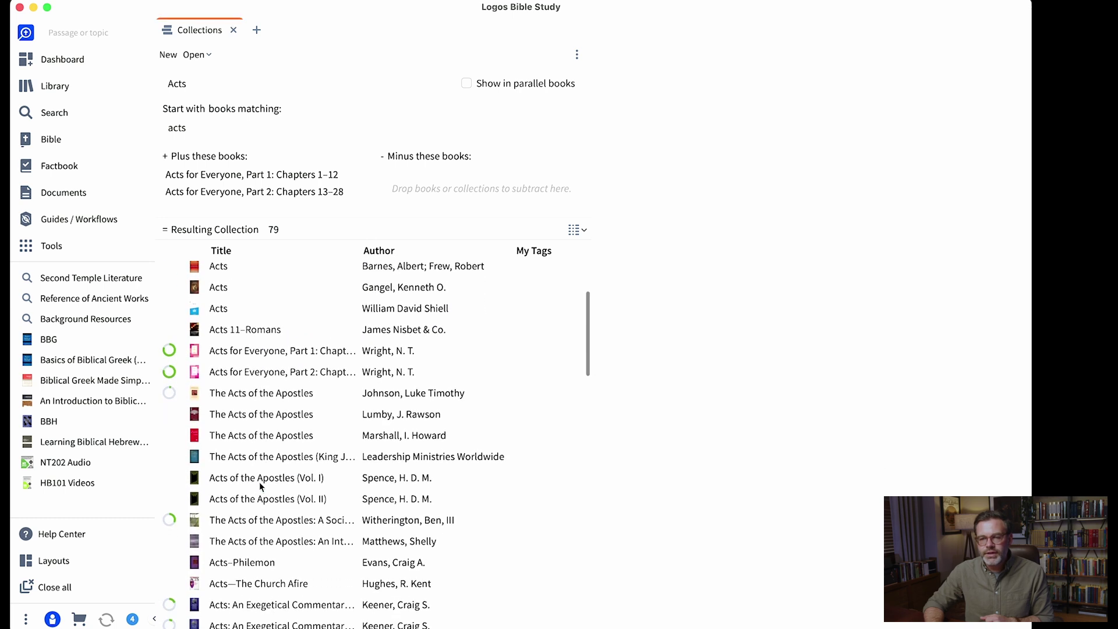
pyautogui.scroll(-2, 260, 487)
pyautogui.click(291, 500)
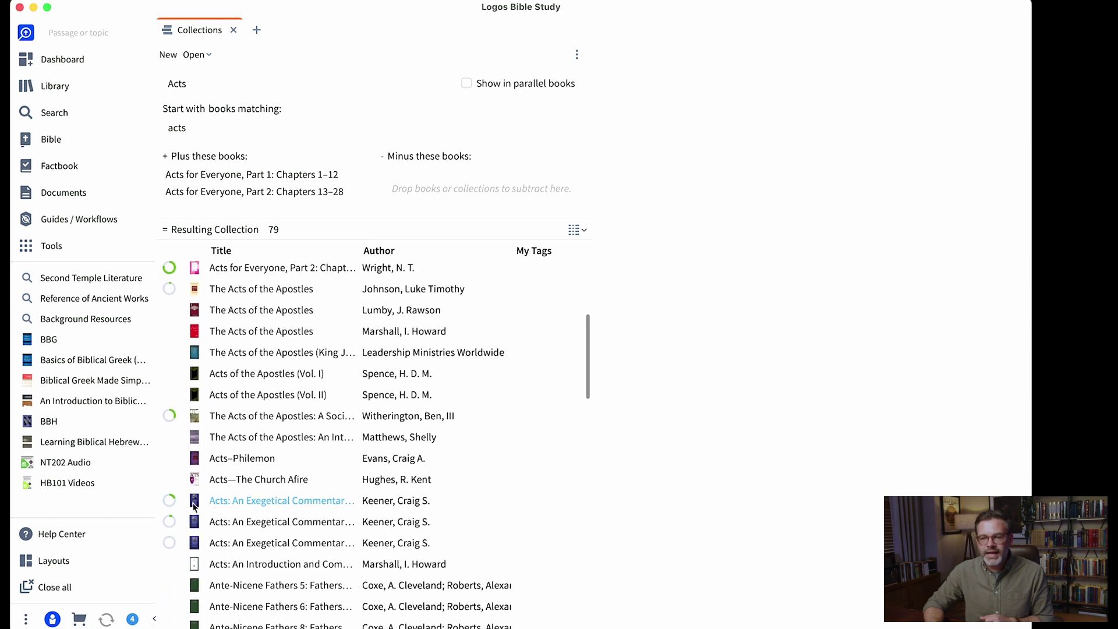
pyautogui.moveTo(291, 500); pyautogui.dragTo(234, 193)
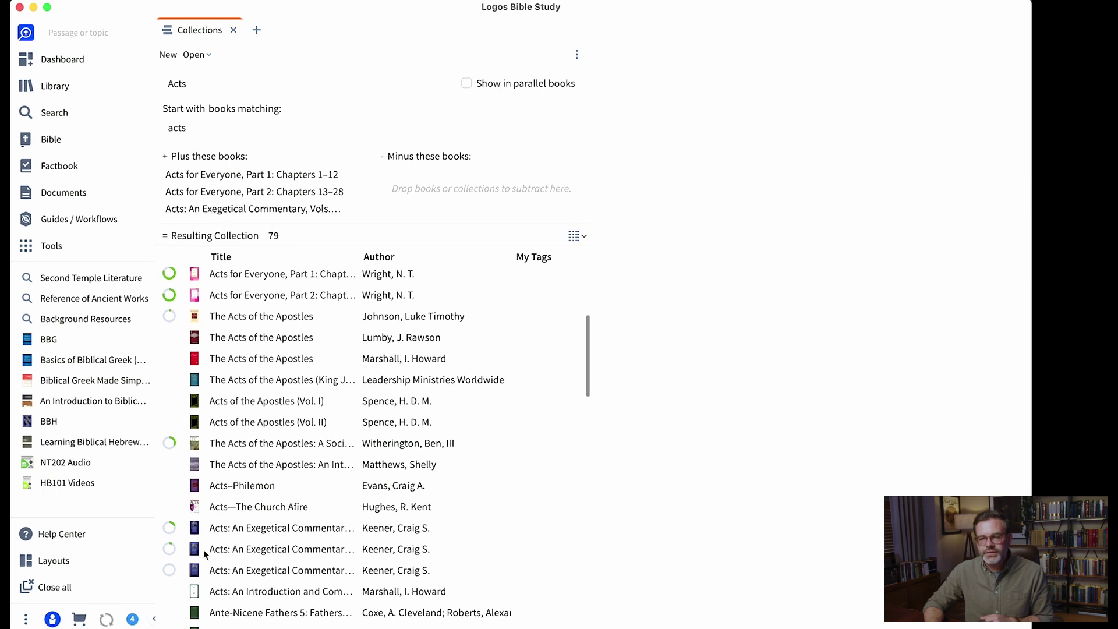
pyautogui.moveTo(195, 548); pyautogui.dragTo(236, 220)
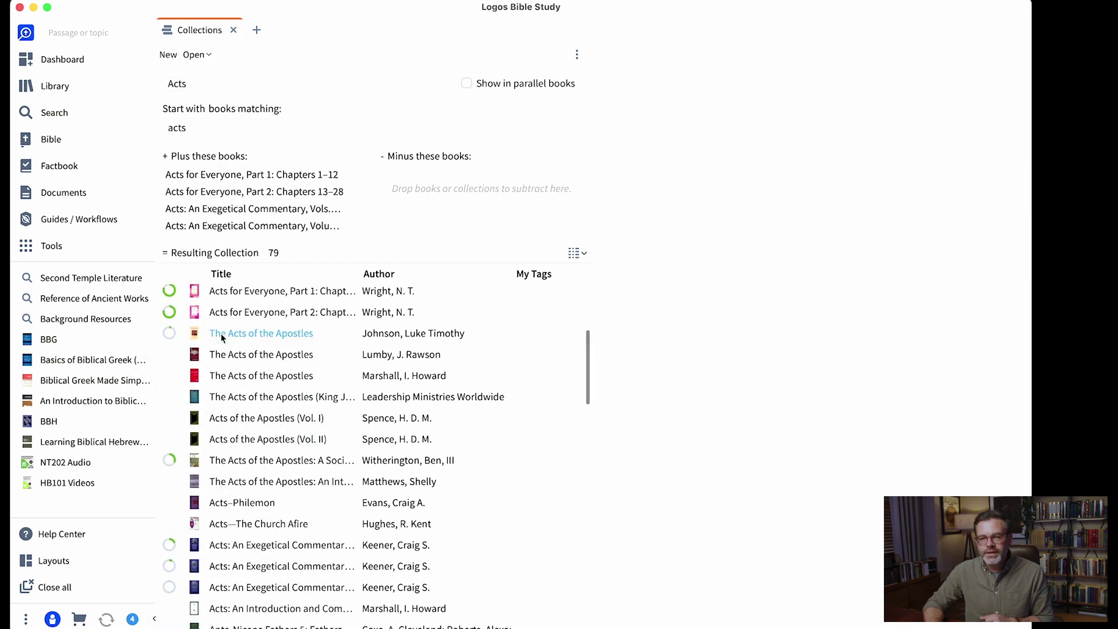
pyautogui.moveTo(196, 590); pyautogui.dragTo(250, 220)
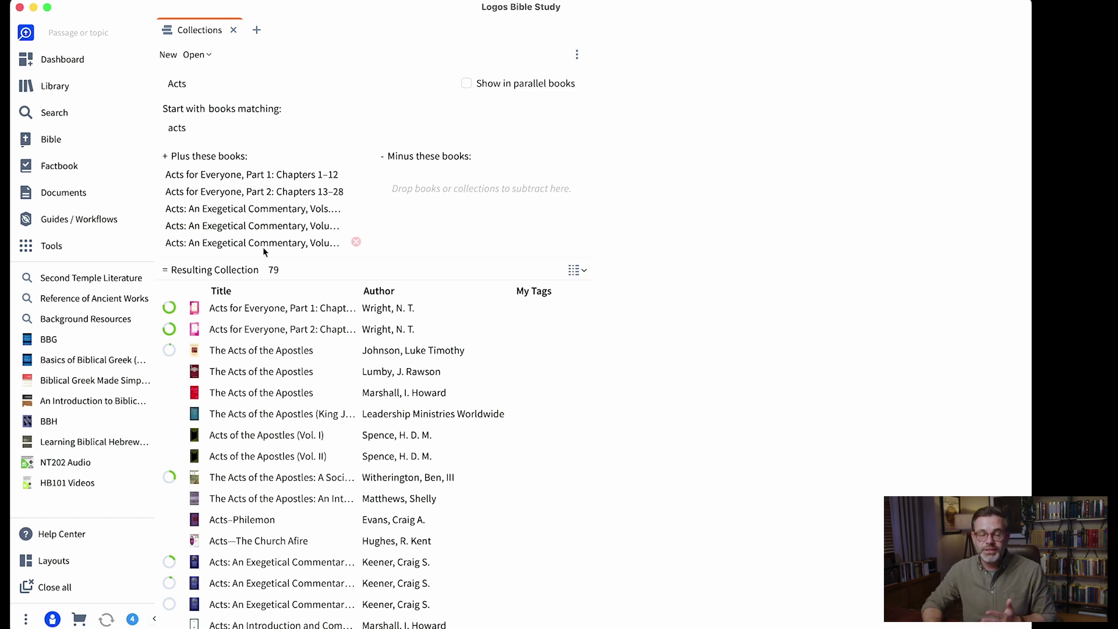
# - Open Shiell's Acts commentary from the list and close its reader
pyautogui.scroll(5, 226, 401)
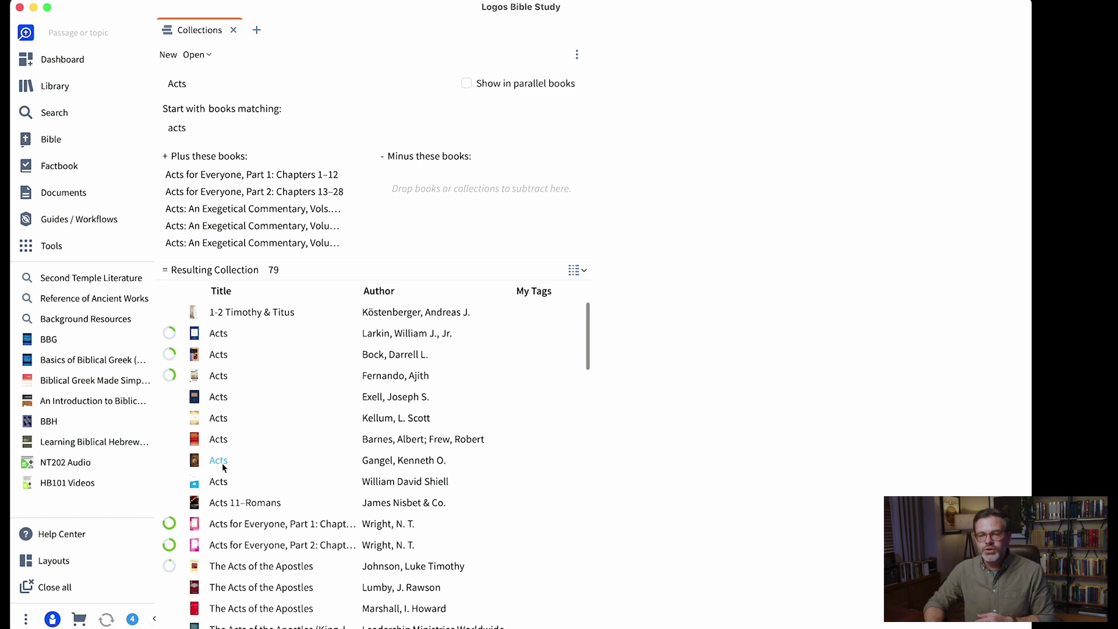
pyautogui.moveTo(221, 485)
pyautogui.mouseDown()
pyautogui.moveTo(465, 194)
pyautogui.moveTo(222, 481)
pyautogui.mouseUp()
pyautogui.doubleClick(222, 482)
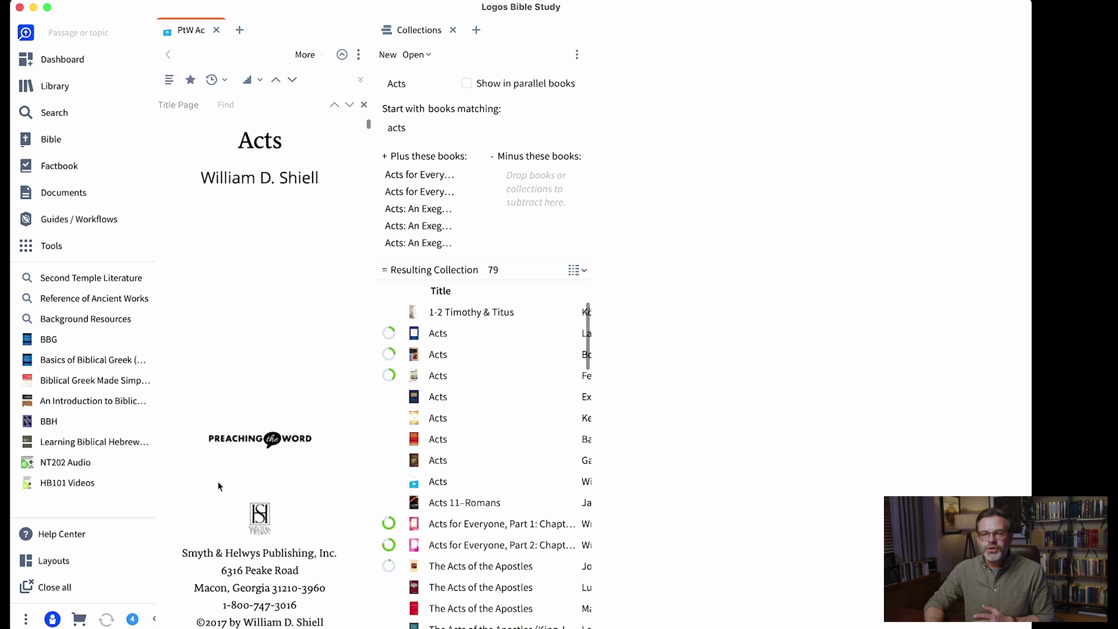
pyautogui.click(219, 30)
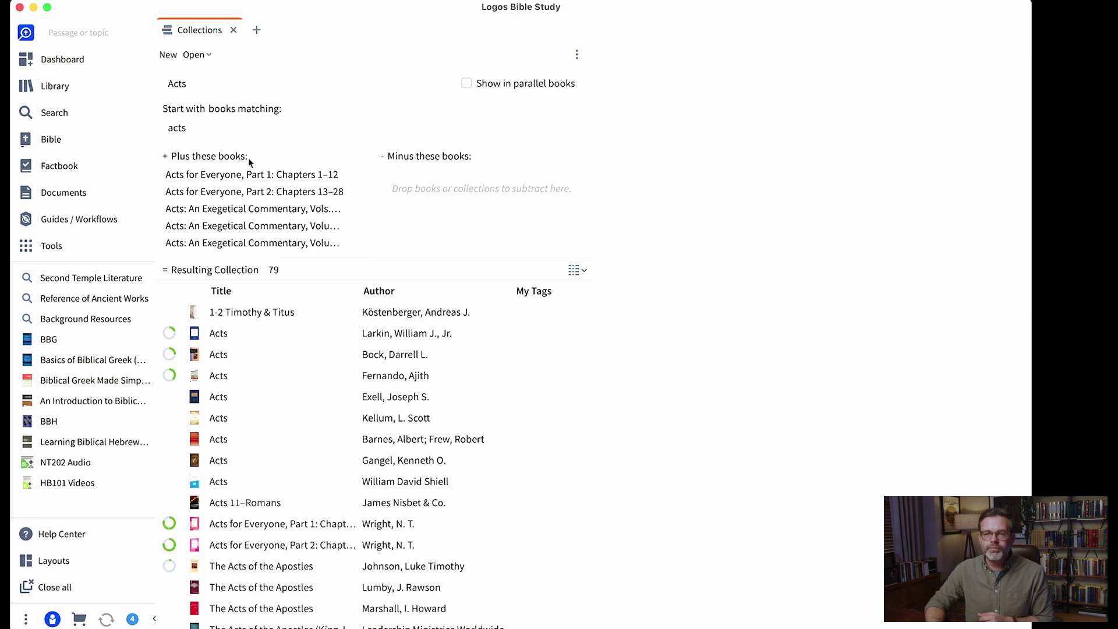
# - Delete the 'acts' rule so only the five added books remain, then close Collections
pyautogui.click(168, 125)
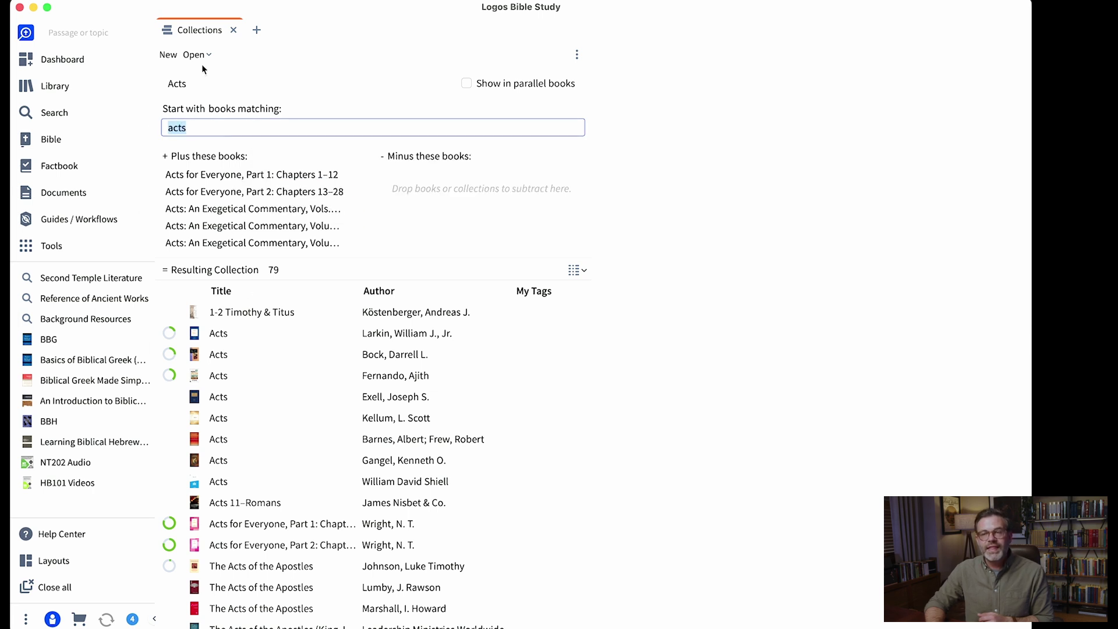
pyautogui.press('BackSpace')
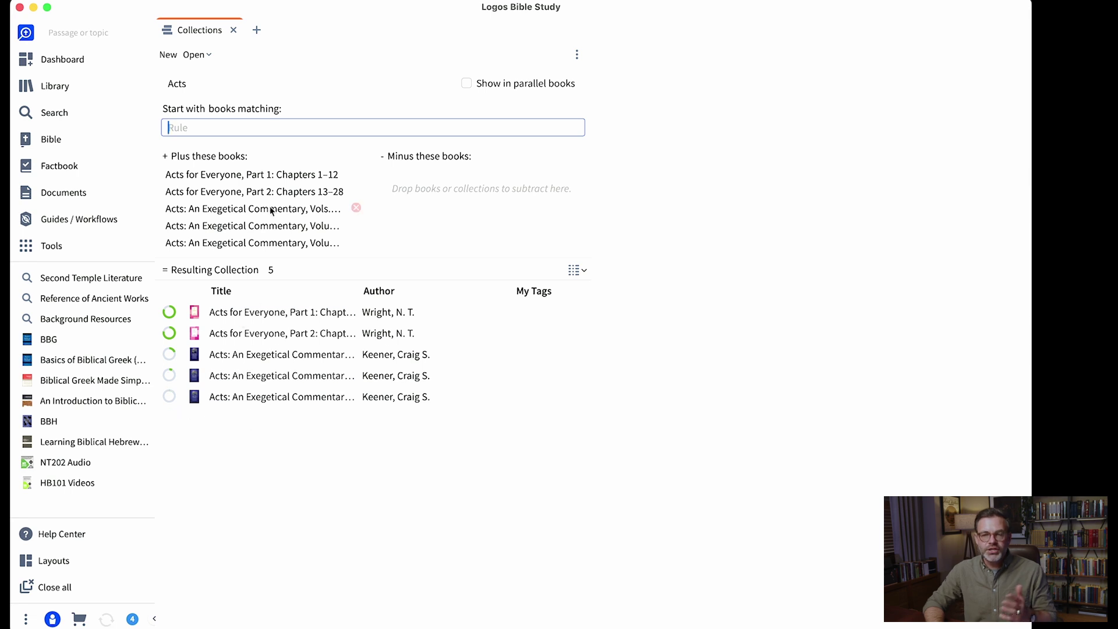
pyautogui.click(234, 31)
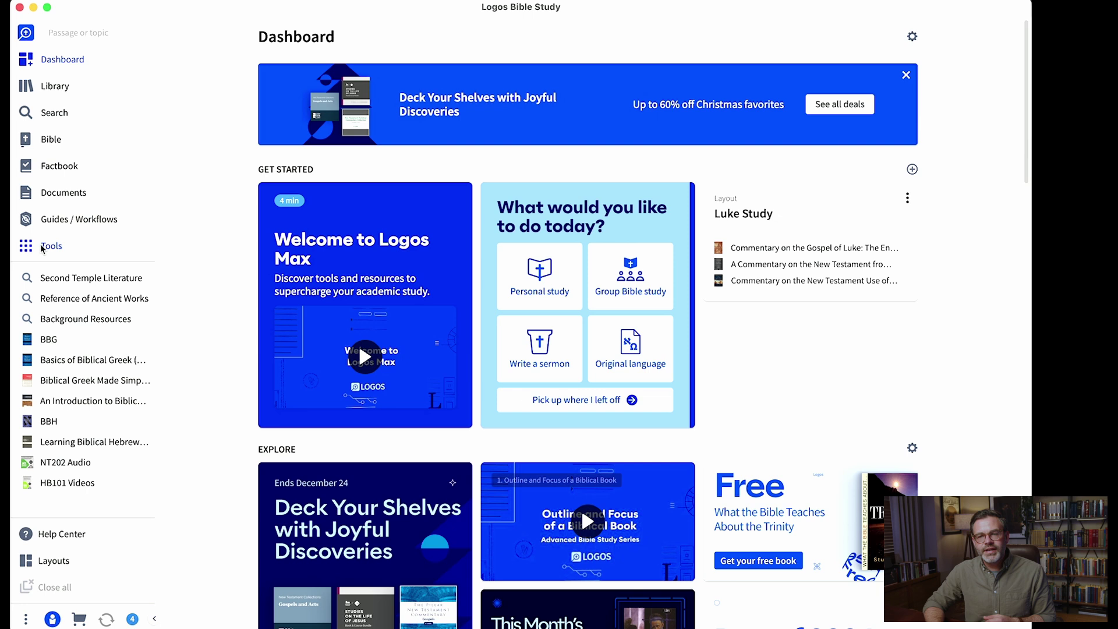
# - Switch the Books search scope from Second Temple Literature to the Acts collection
pyautogui.click(60, 115)
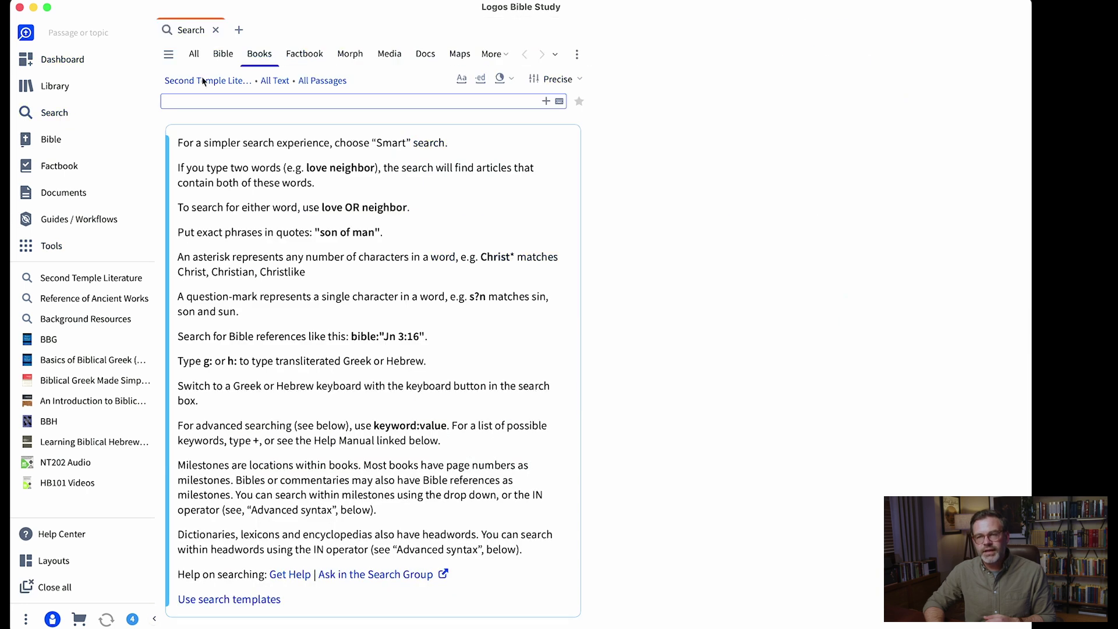
pyautogui.click(178, 83)
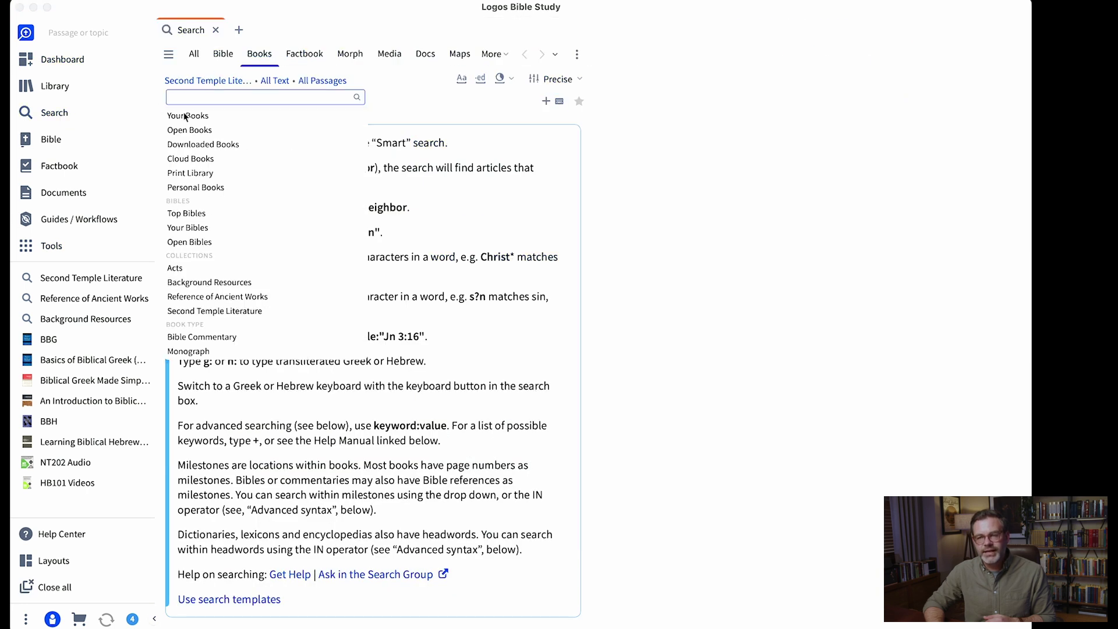
pyautogui.scroll(-2, 173, 246)
pyautogui.click(174, 239)
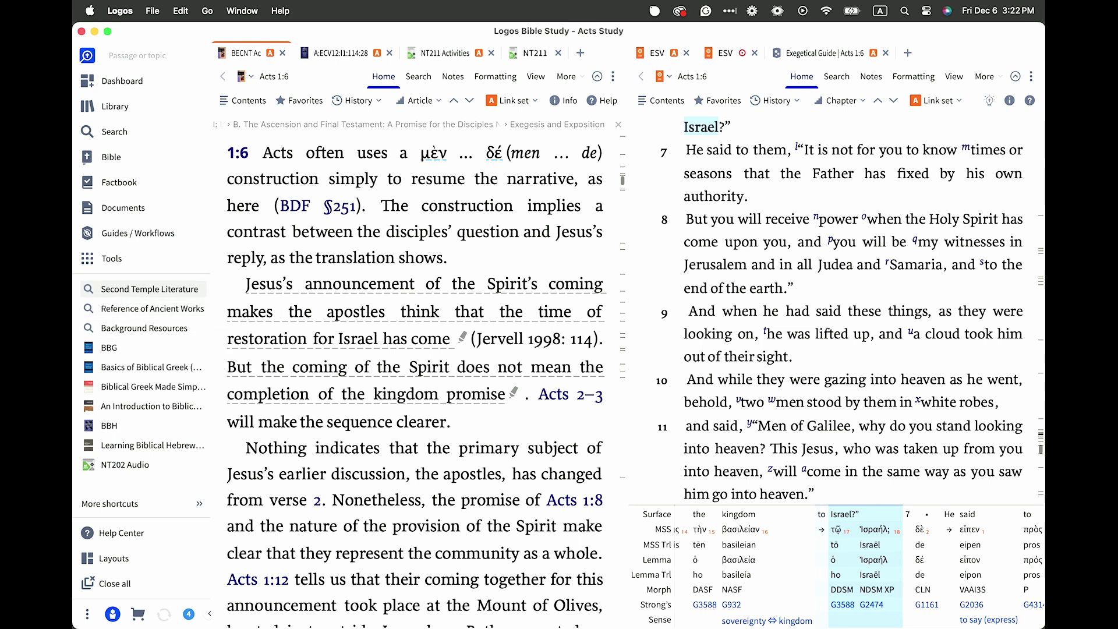
# - Start a new Books search scoped to the Acts collection
pyautogui.click(122, 290)
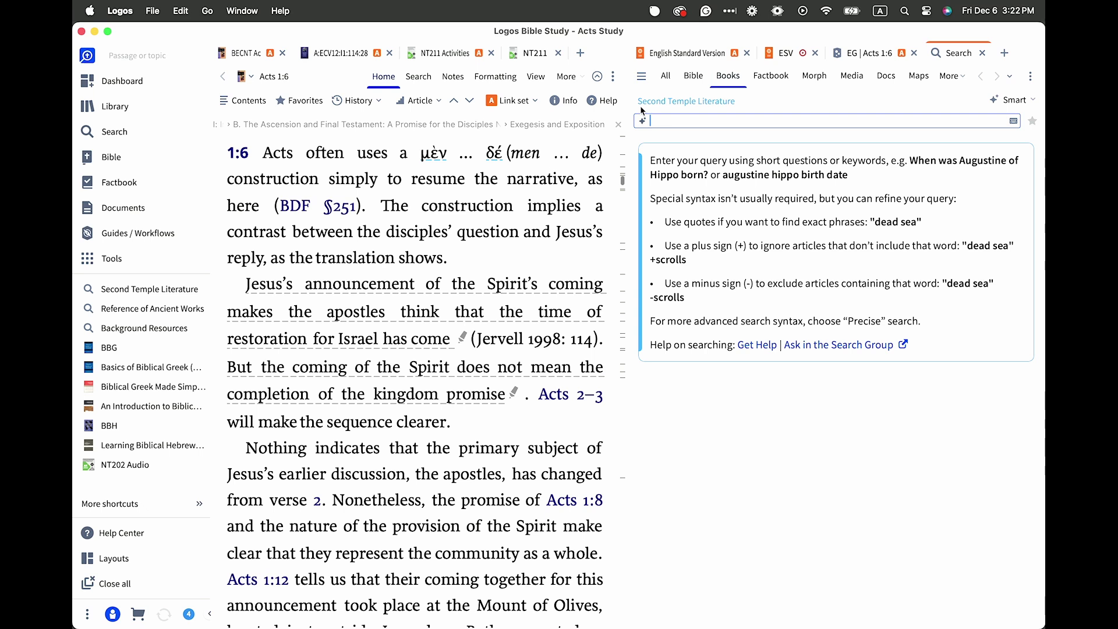
pyautogui.click(694, 102)
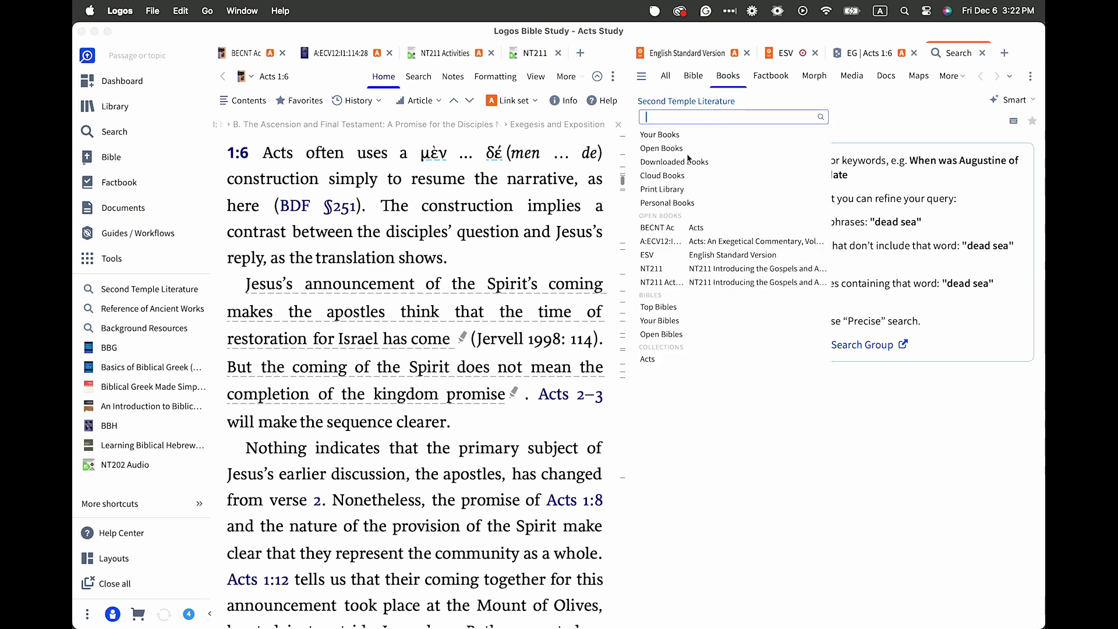
pyautogui.click(699, 463)
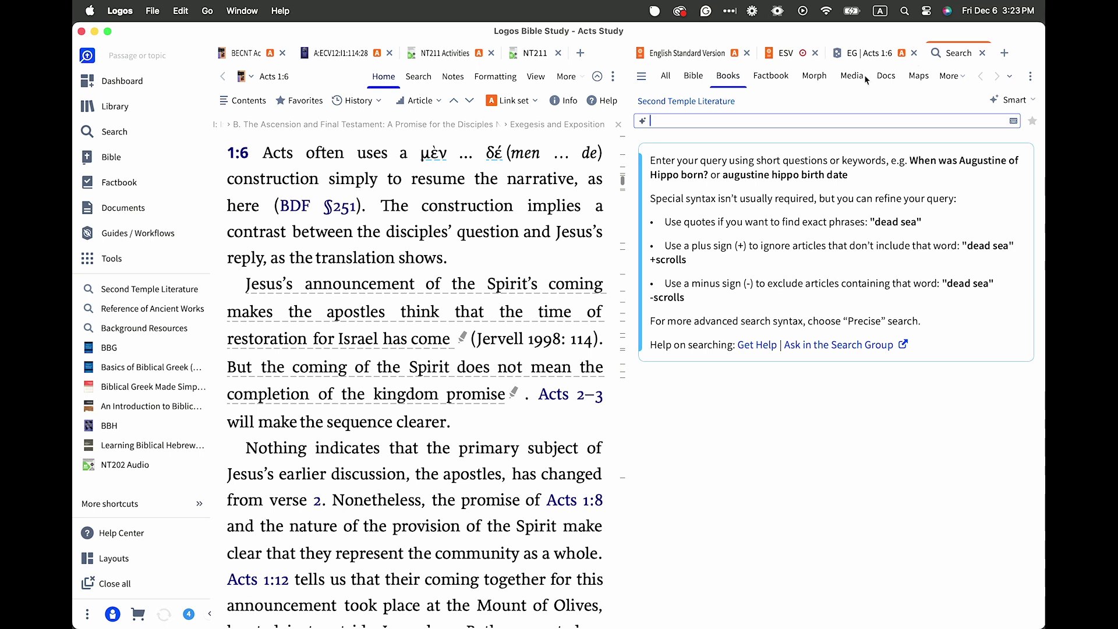
pyautogui.click(700, 103)
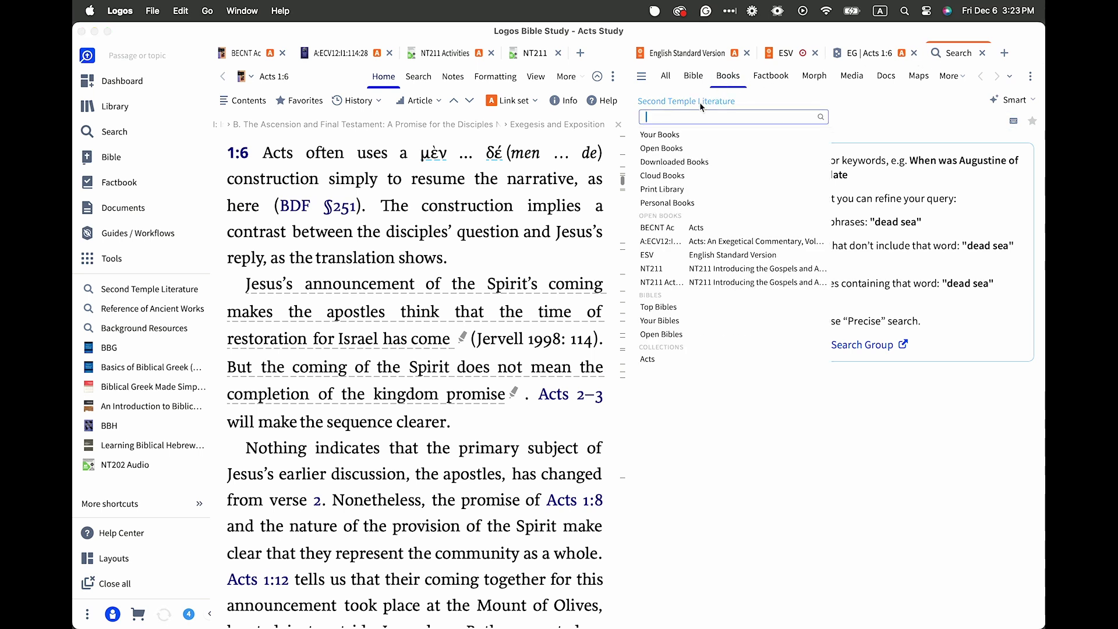
pyautogui.scroll(-5, 700, 182)
pyautogui.scroll(1, 665, 234)
pyautogui.click(647, 223)
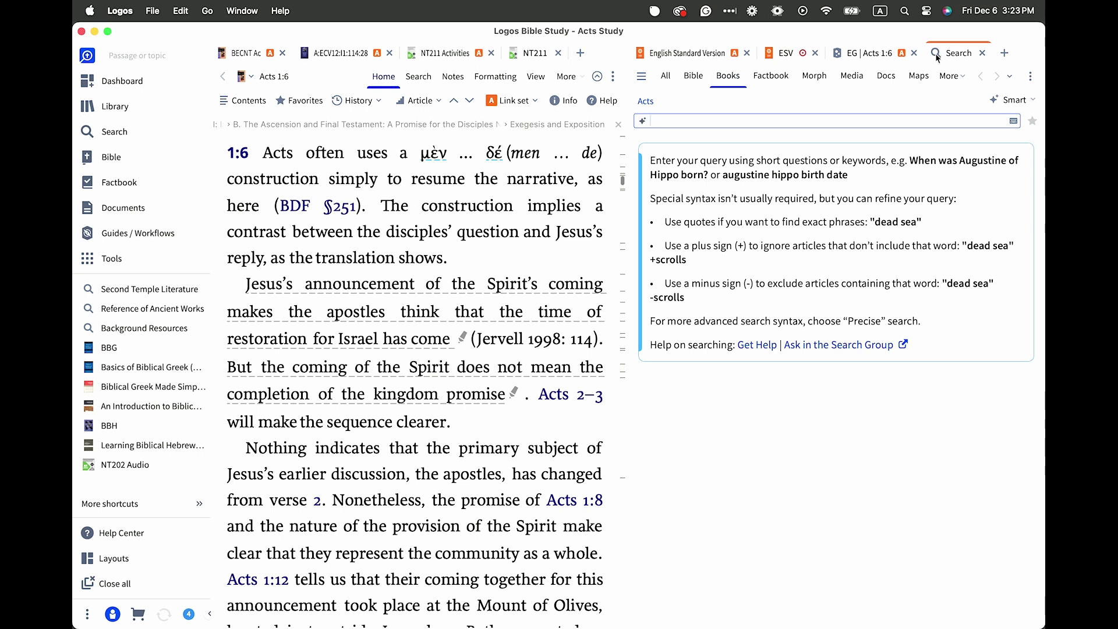
# - Save the search as a 'Search Books in Acts' shortcut and close its tab
pyautogui.moveTo(937, 54); pyautogui.dragTo(122, 335)
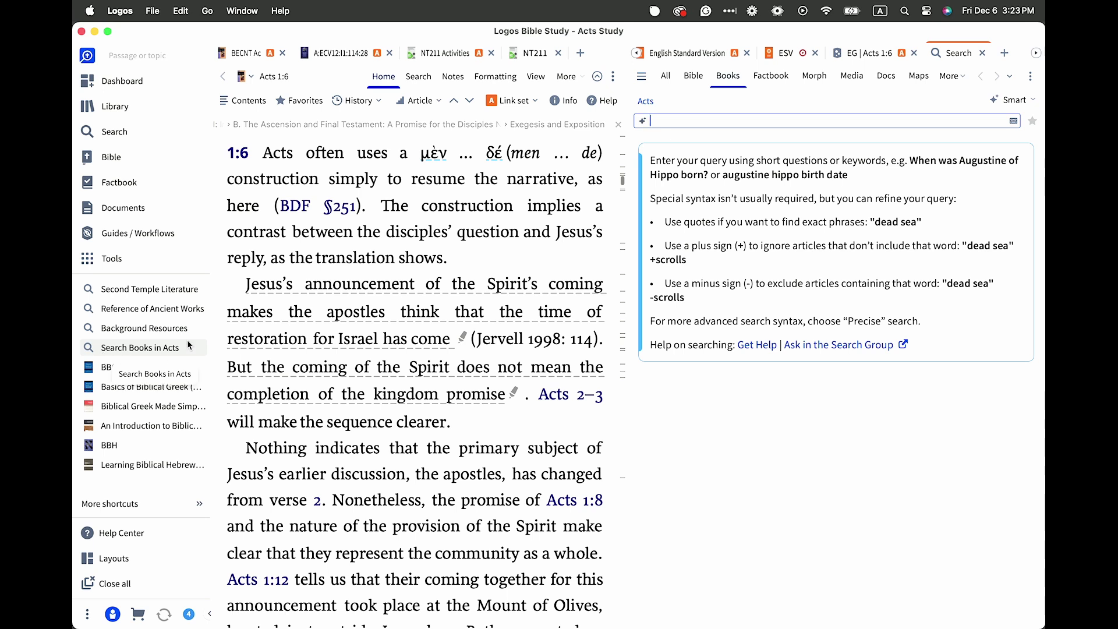
pyautogui.click(982, 53)
pyautogui.scroll(-5, 430, 299)
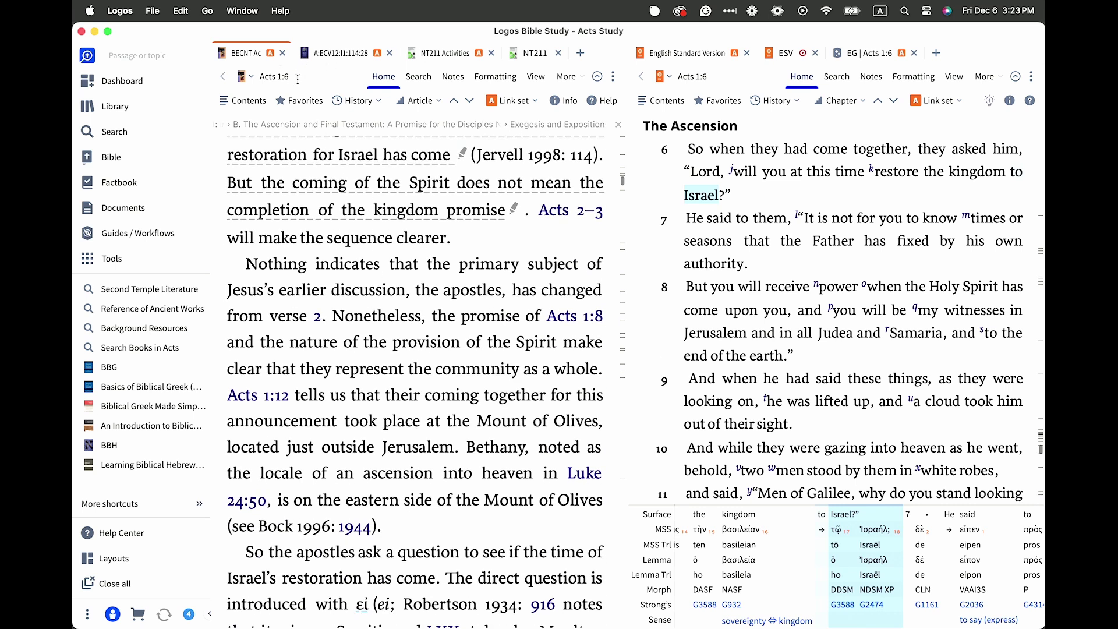
# - Search books in the Acts collection for 'Herod Agripp I' and expand the full synopsis
pyautogui.click(152, 347)
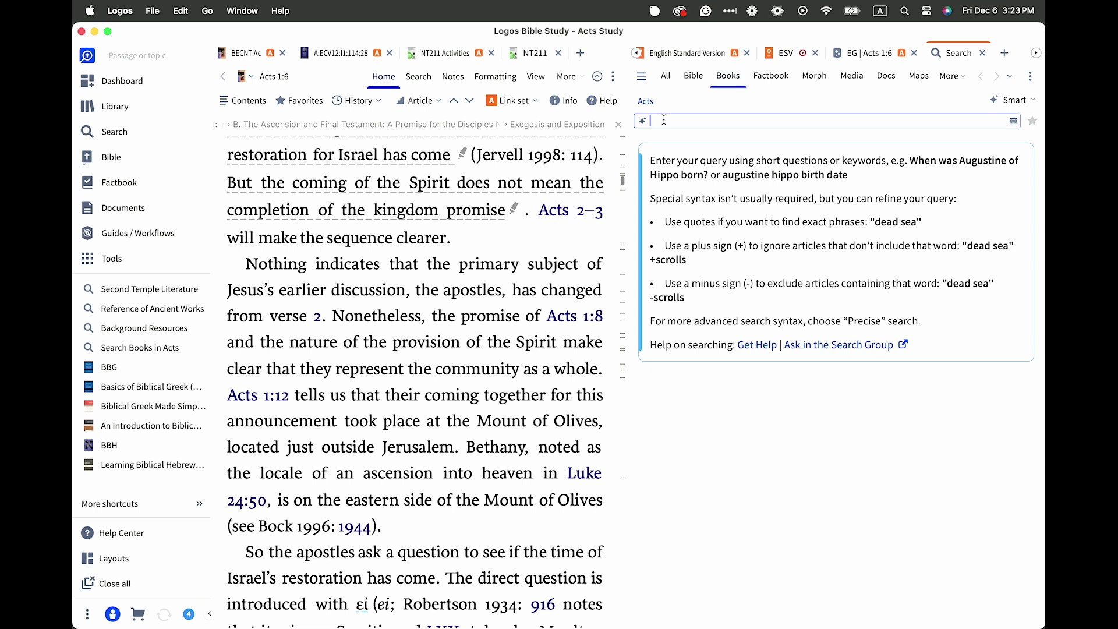
pyautogui.write('Herod Agripp I')
pyautogui.press('Return')
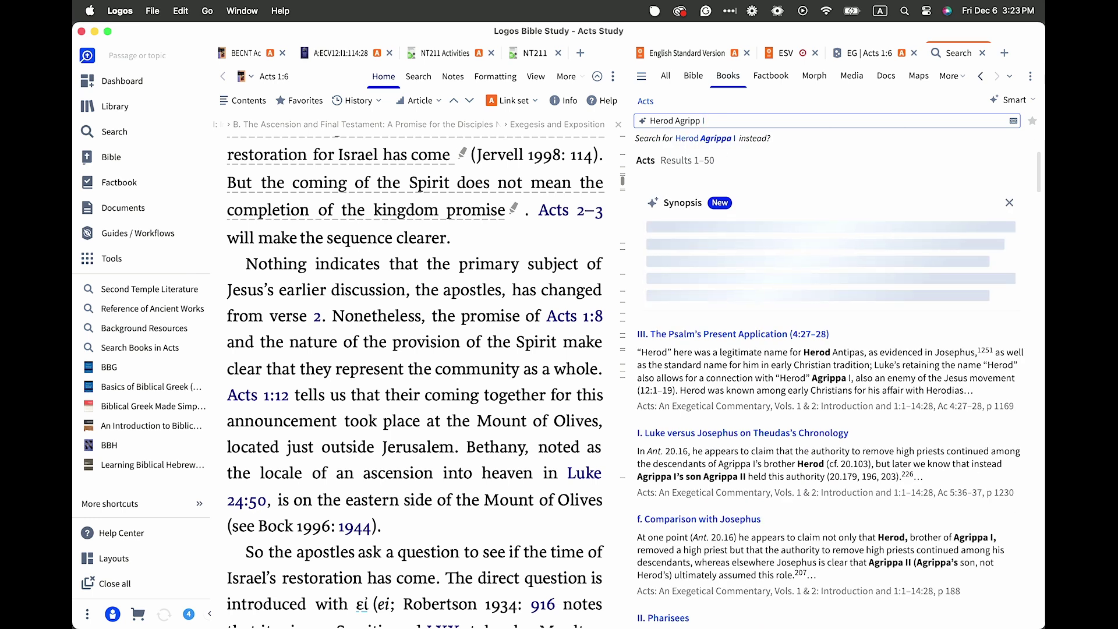
pyautogui.scroll(-5, 726, 382)
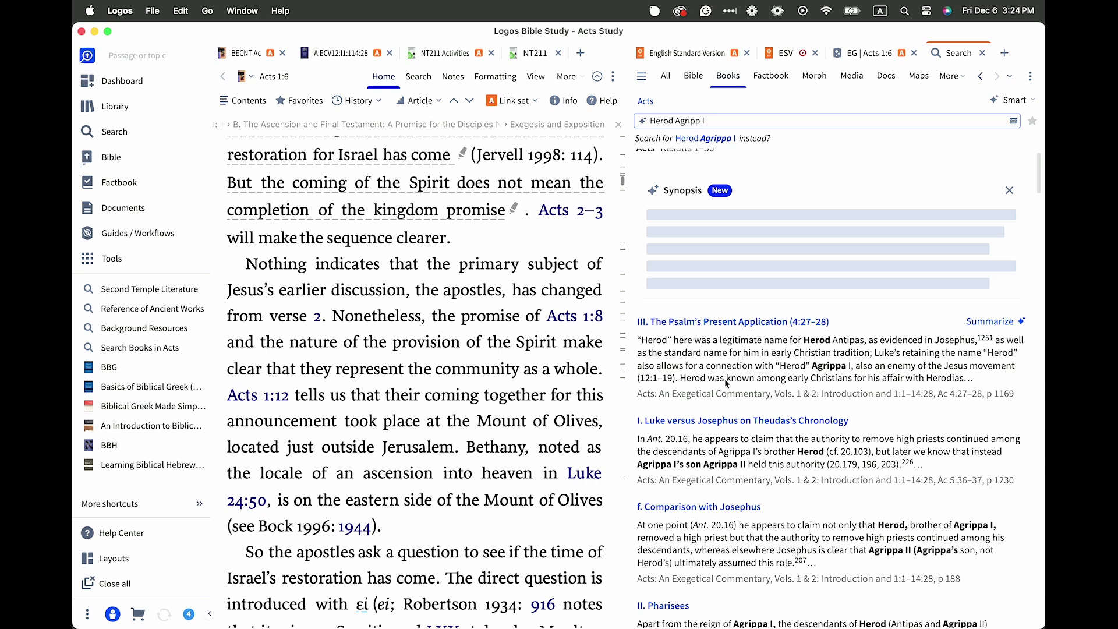
pyautogui.scroll(-3, 724, 379)
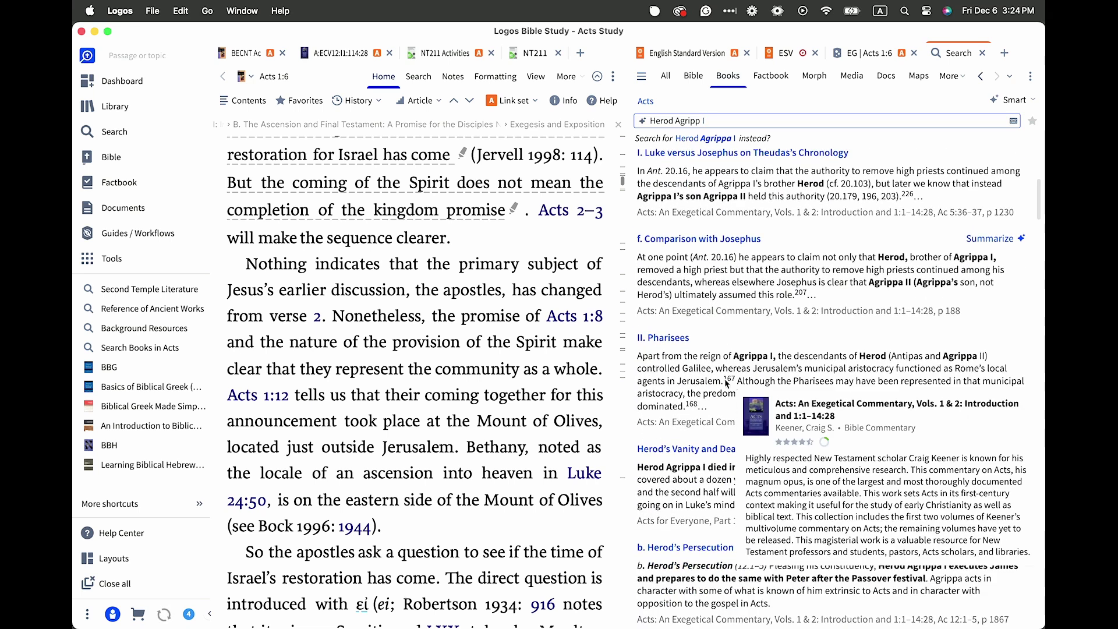
pyautogui.scroll(8, 713, 441)
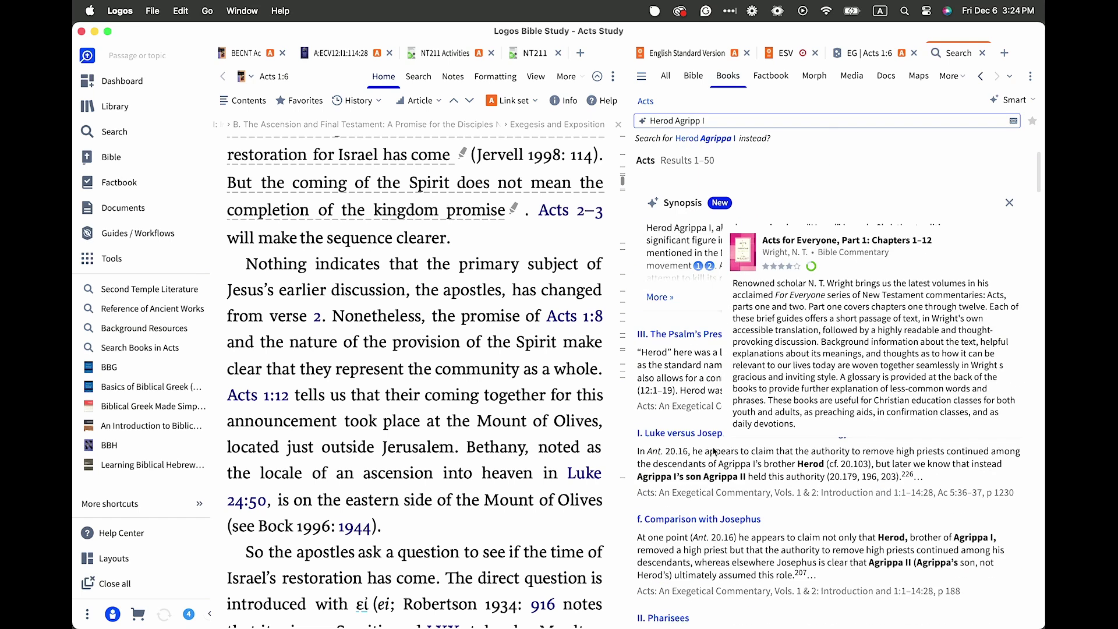
pyautogui.click(658, 298)
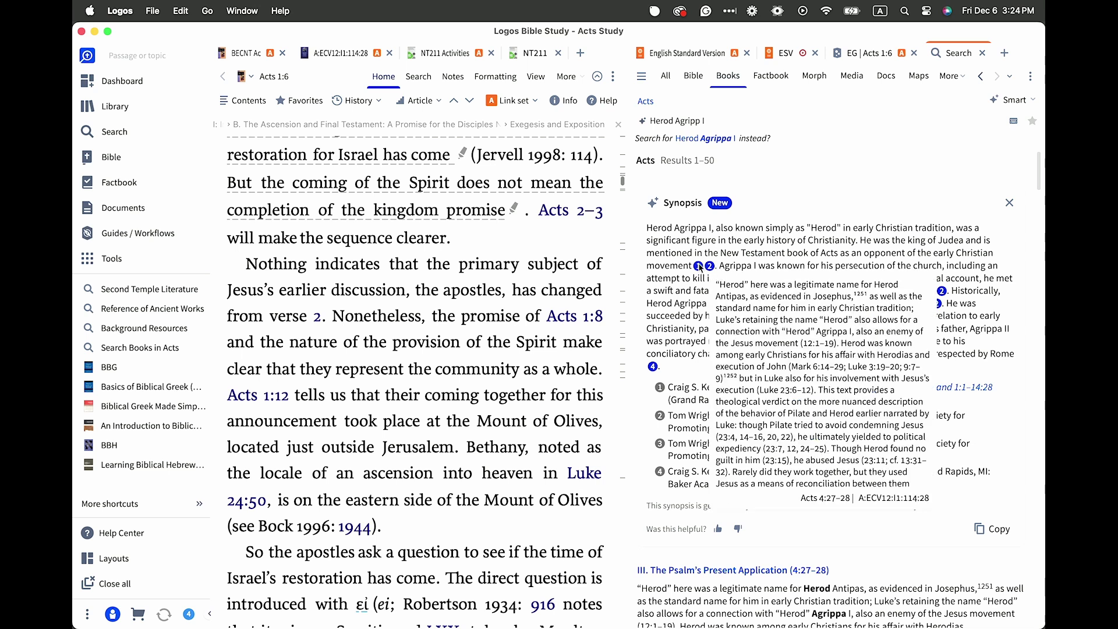
# - Scroll through the Herod Agrippa I results and the synopsis footnotes
pyautogui.moveTo(709, 268)
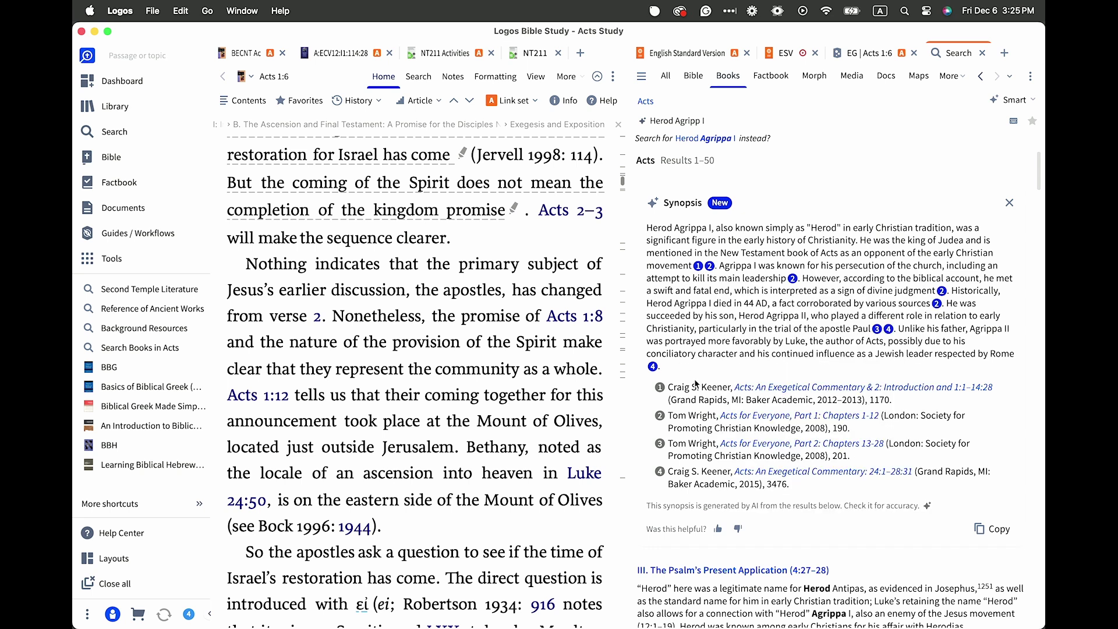
pyautogui.scroll(-5, 763, 291)
pyautogui.scroll(-4, 763, 289)
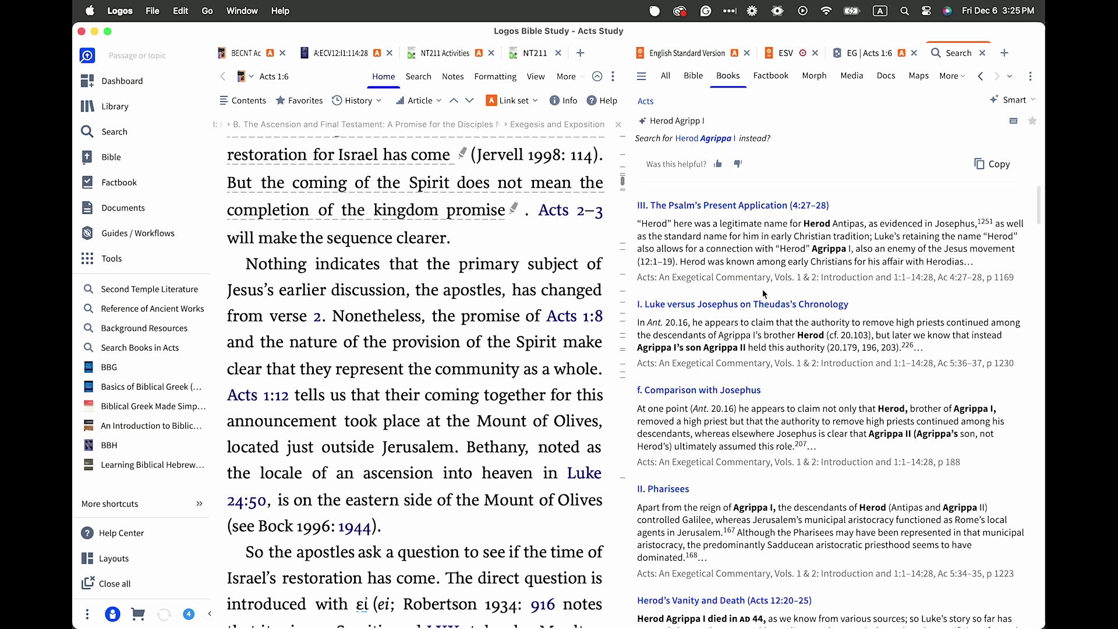
pyautogui.scroll(4, 764, 295)
pyautogui.scroll(4, 765, 295)
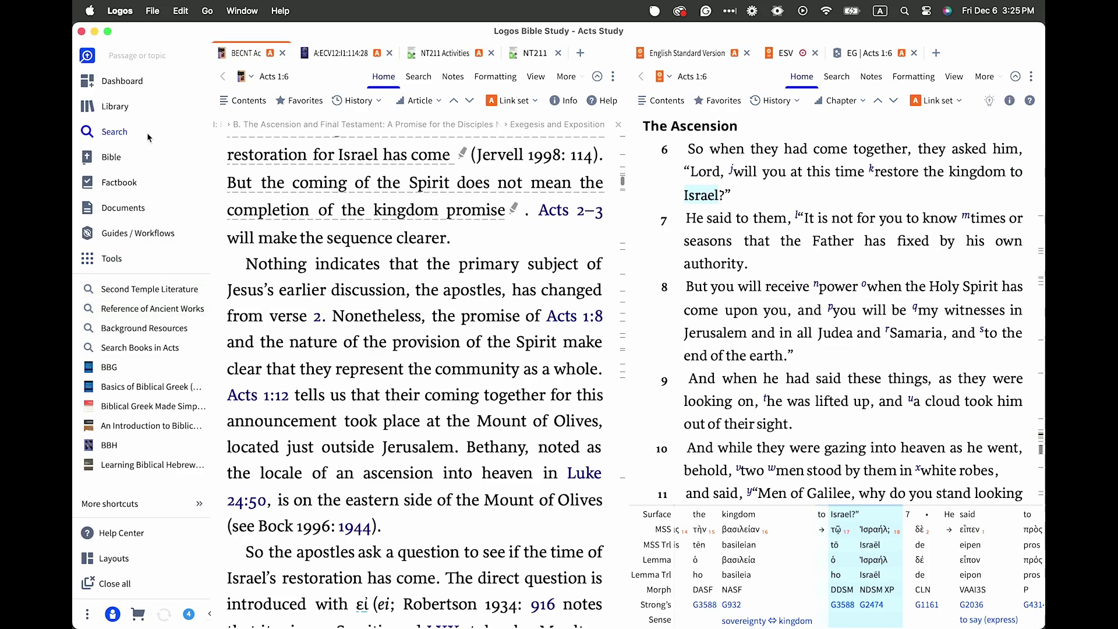
# - Open the Library and bring up its Prioritize Books list
pyautogui.click(138, 113)
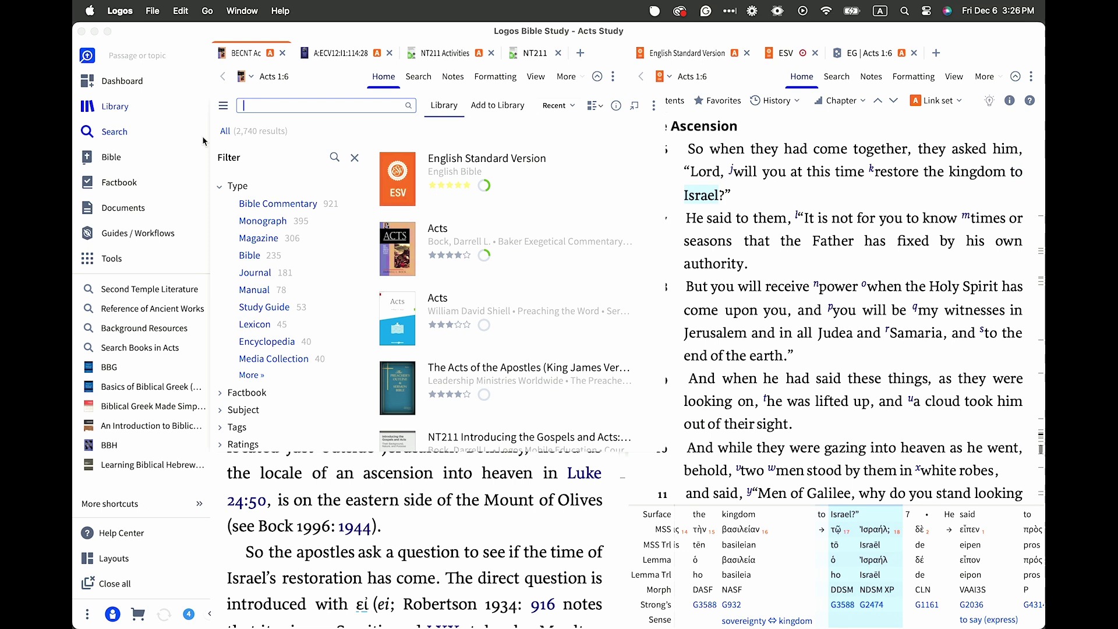
pyautogui.scroll(-1, 472, 230)
pyautogui.scroll(-2, 472, 226)
pyautogui.scroll(3, 472, 226)
pyautogui.click(654, 106)
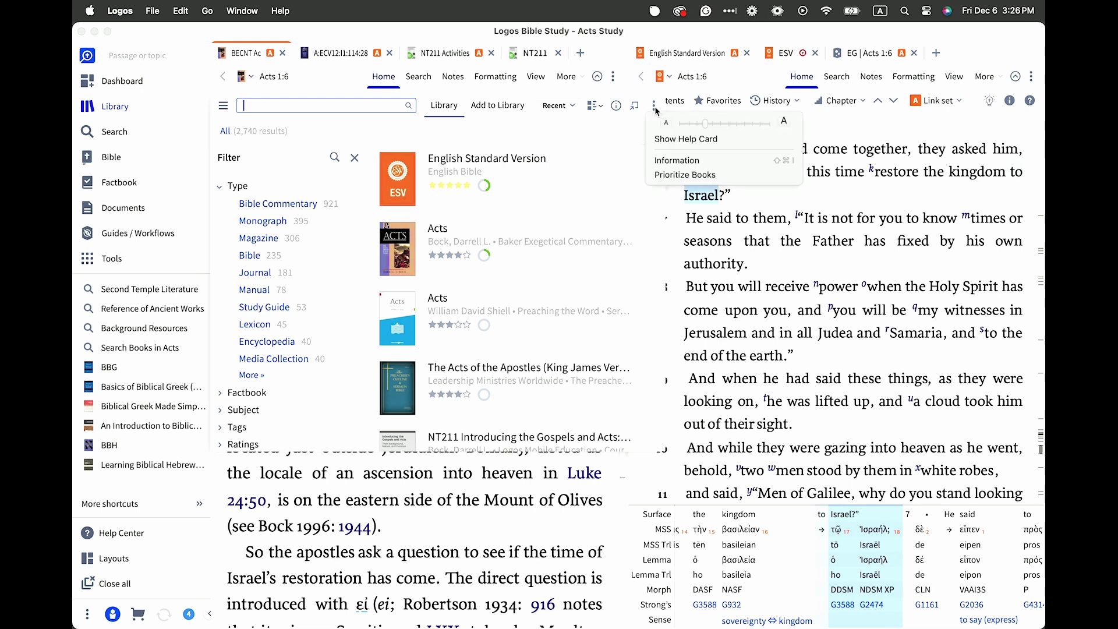
pyautogui.click(670, 174)
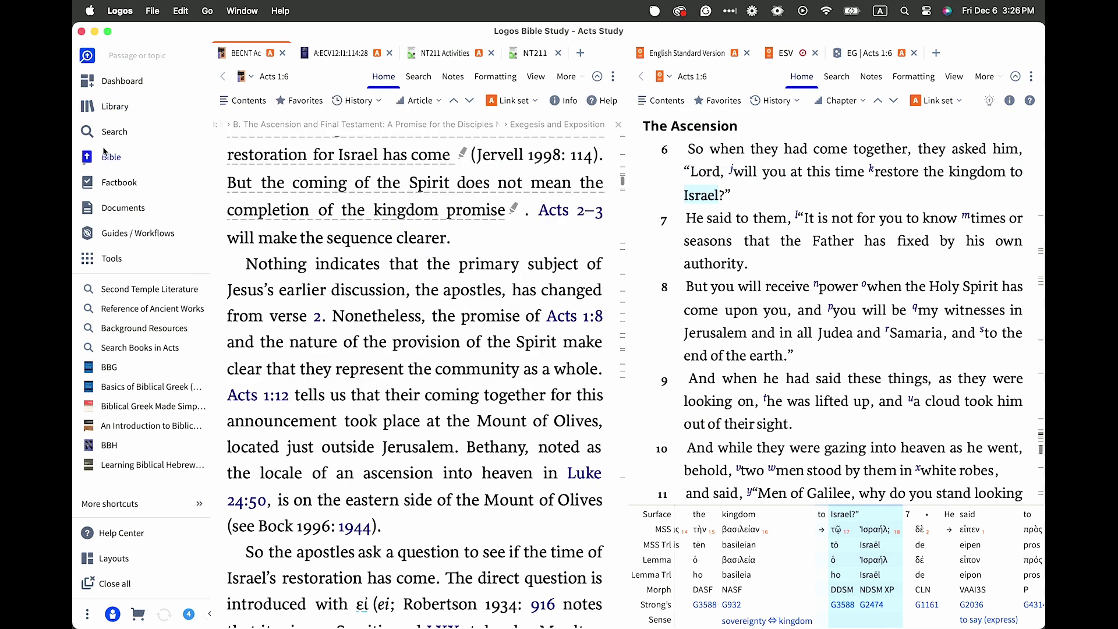
# - Drag ESV to a new position in the Prioritize Books order
pyautogui.click(119, 106)
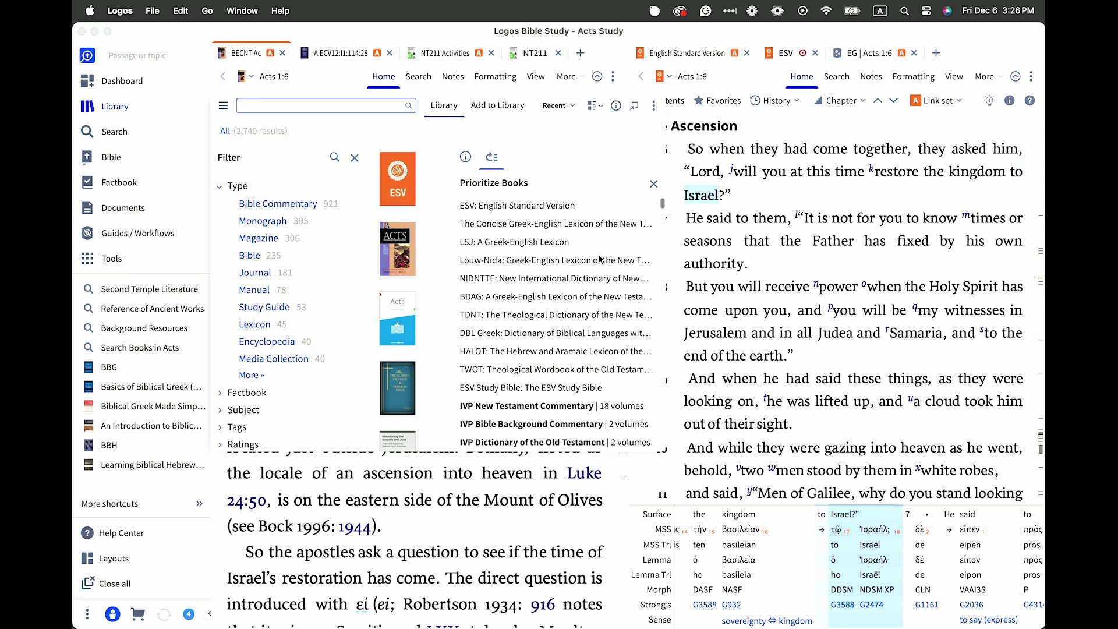
pyautogui.scroll(-10, 597, 278)
pyautogui.scroll(10, 597, 278)
pyautogui.moveTo(492, 205)
pyautogui.mouseDown()
pyautogui.moveTo(513, 216)
pyautogui.moveTo(513, 239)
pyautogui.moveTo(515, 196)
pyautogui.moveTo(507, 203)
pyautogui.mouseUp()
pyautogui.scroll(-1, 531, 379)
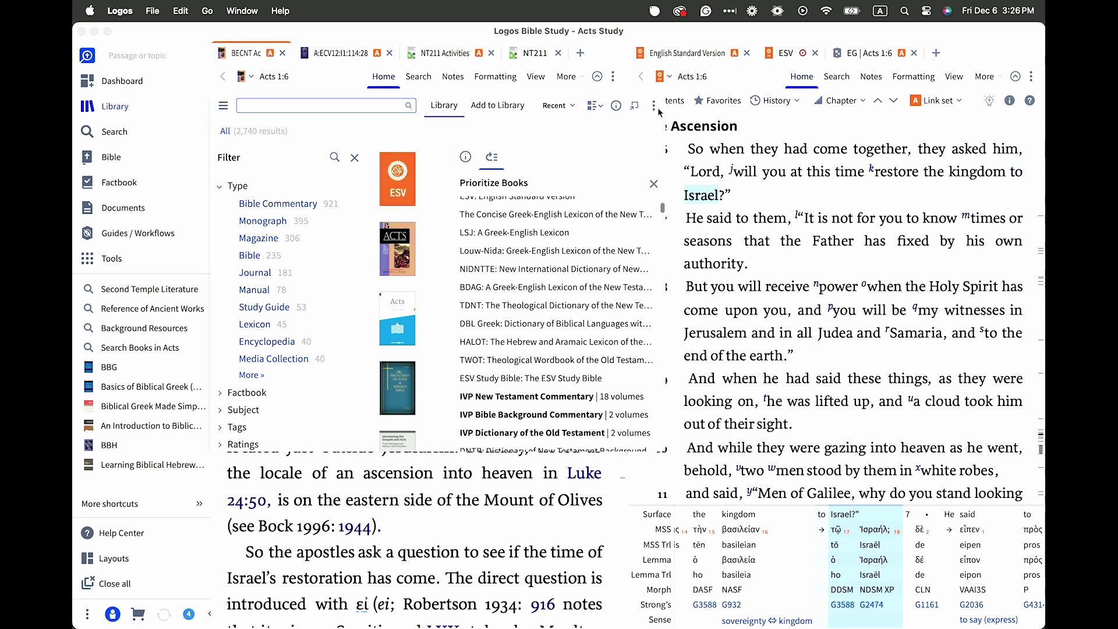
# - Reopen the Library and browse its extra options menu
pyautogui.click(114, 107)
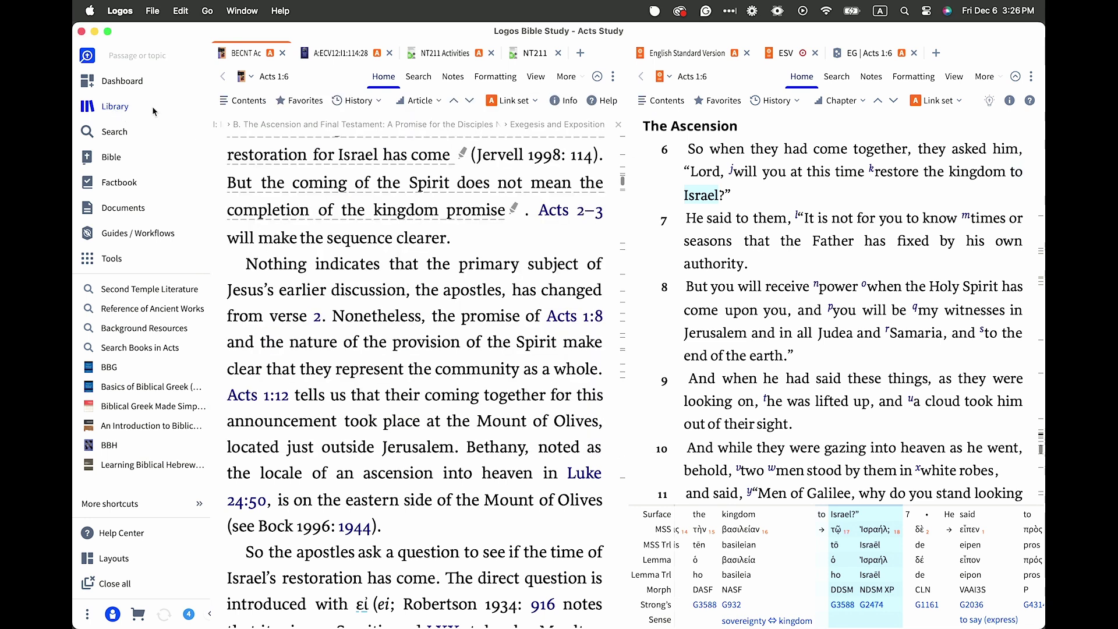
pyautogui.click(113, 108)
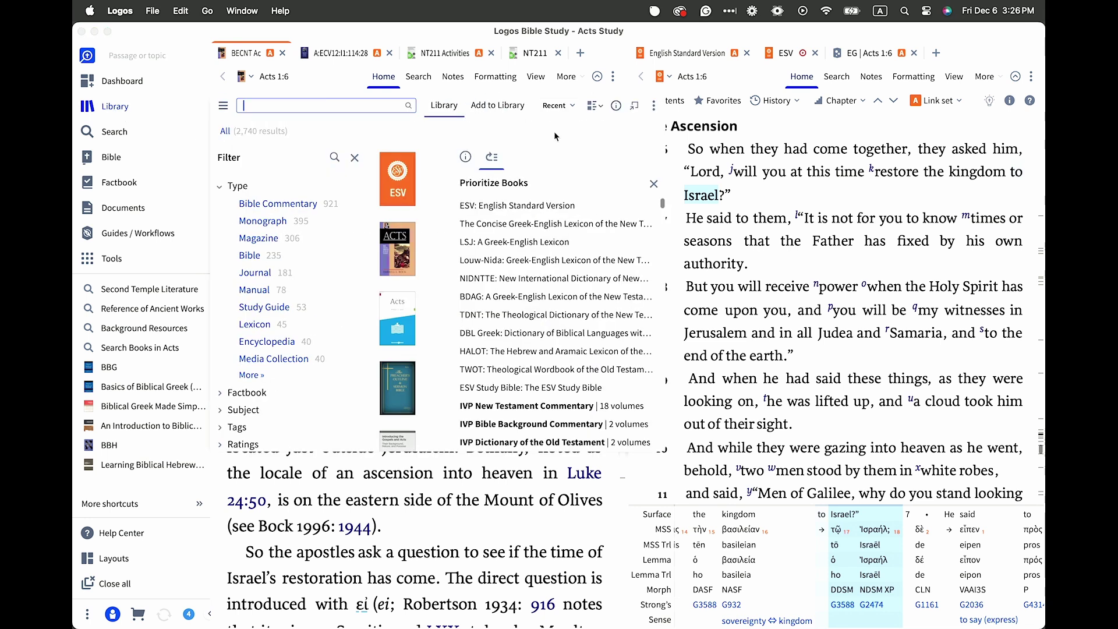
pyautogui.click(653, 104)
pyautogui.scroll(-3, 546, 312)
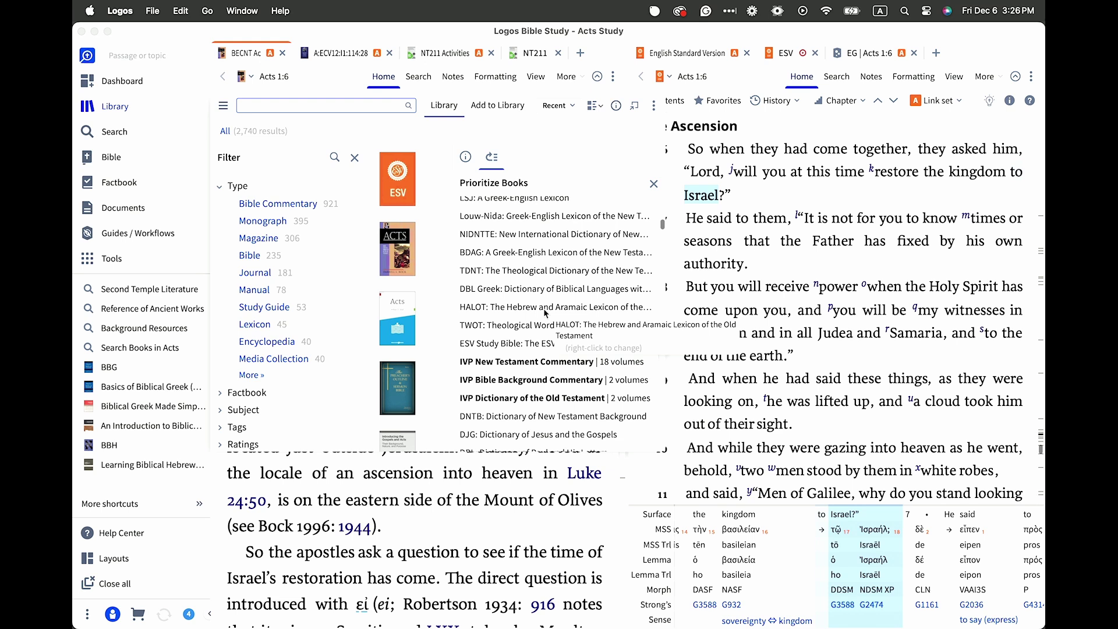
pyautogui.scroll(-1, 546, 313)
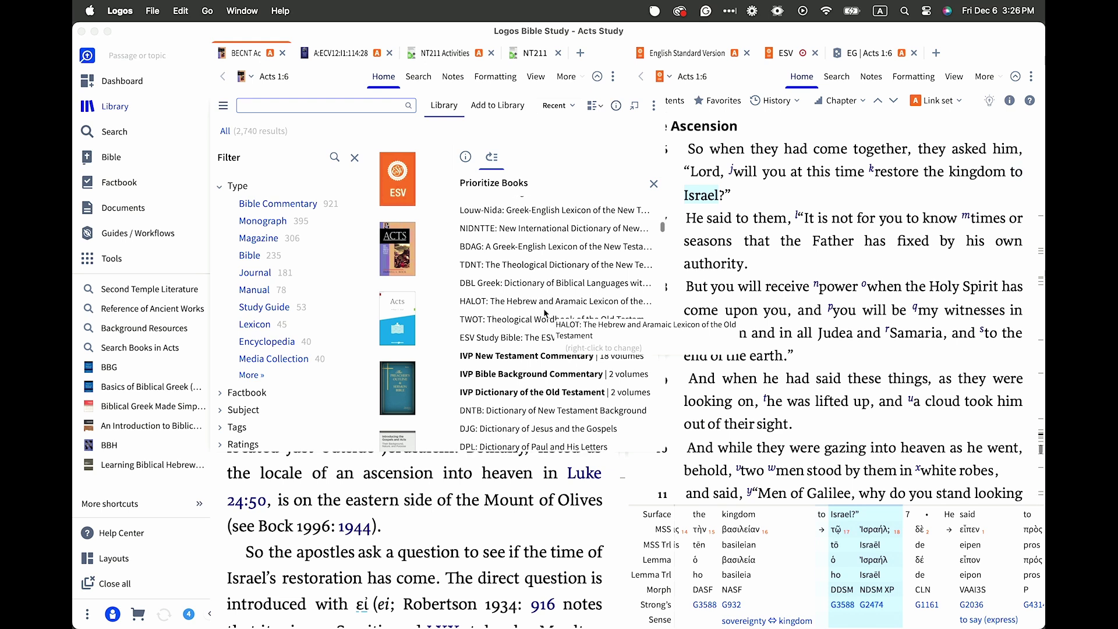